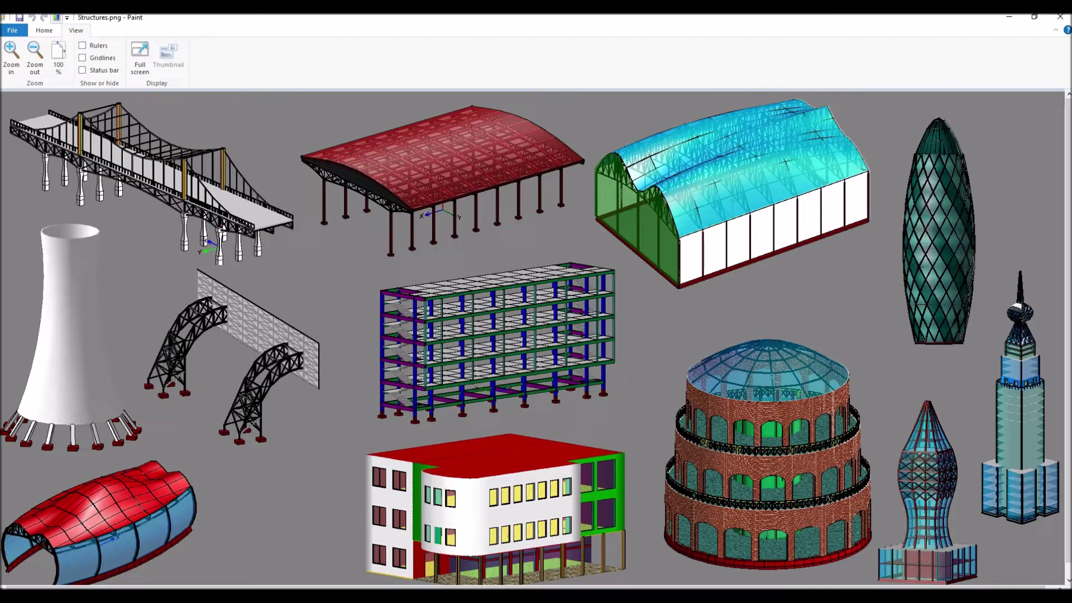
Look over the London Gherkin reference photo, then return to the basic mass1 model
{"action": "key", "text": "alt+Tab"}
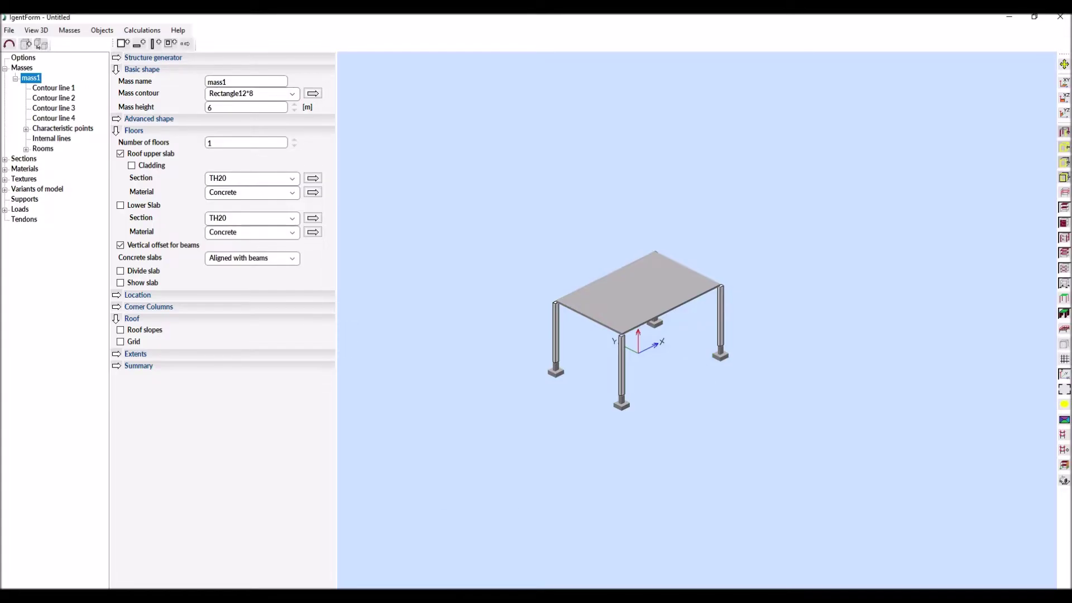
{"action": "key", "text": "alt+Tab"}
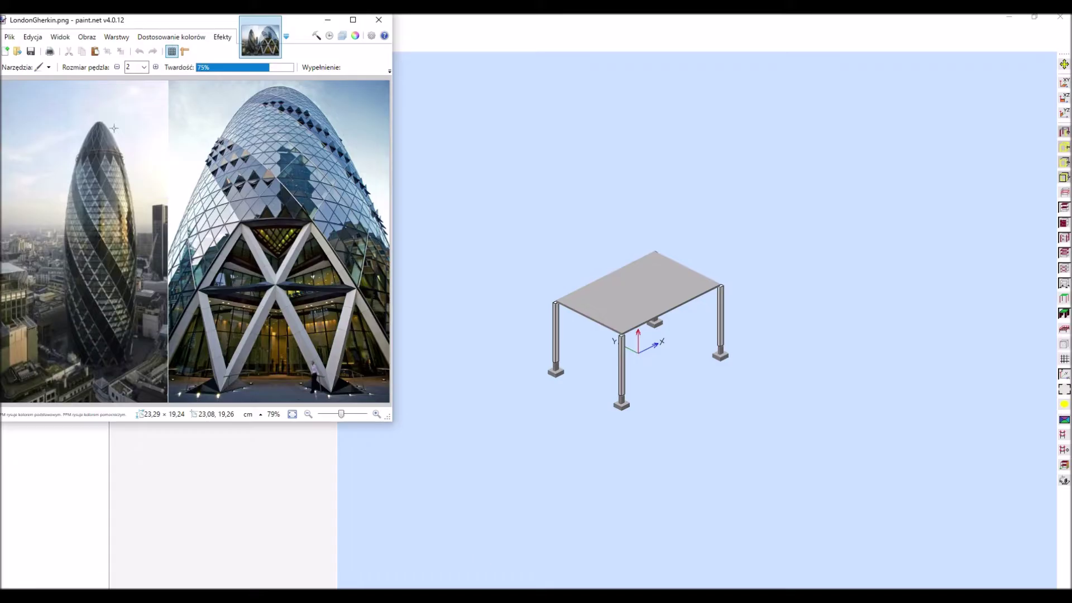
{"action": "key", "text": "alt+Tab"}
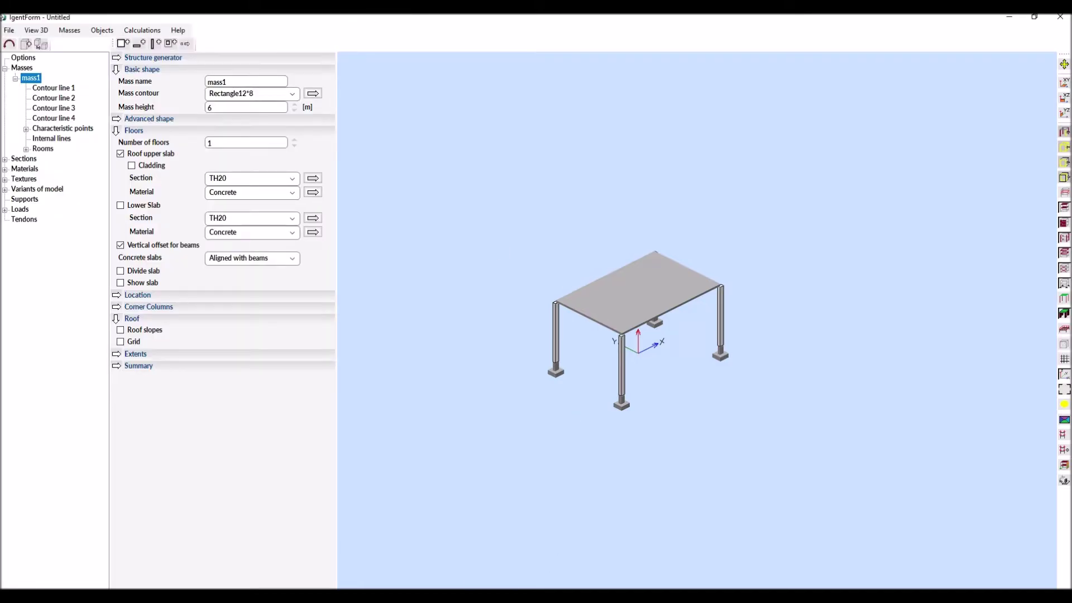
Set default sections to HEA_1000 for columns and diagrids, UPN_300 for beams, TH5 for walls
{"action": "left_click", "coordinate": [5, 160]}
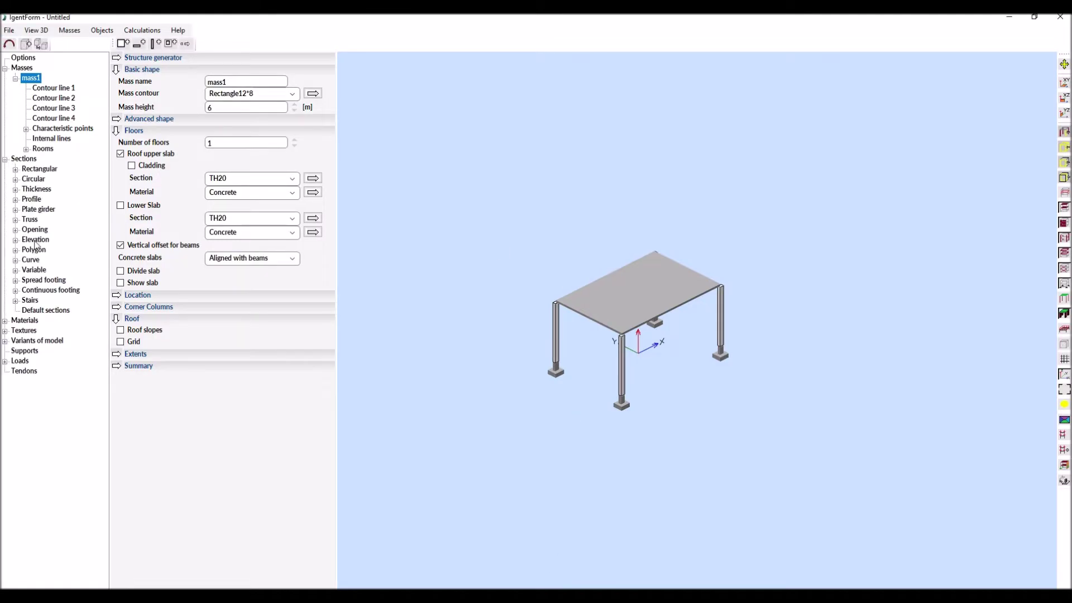
{"action": "left_click", "coordinate": [36, 311]}
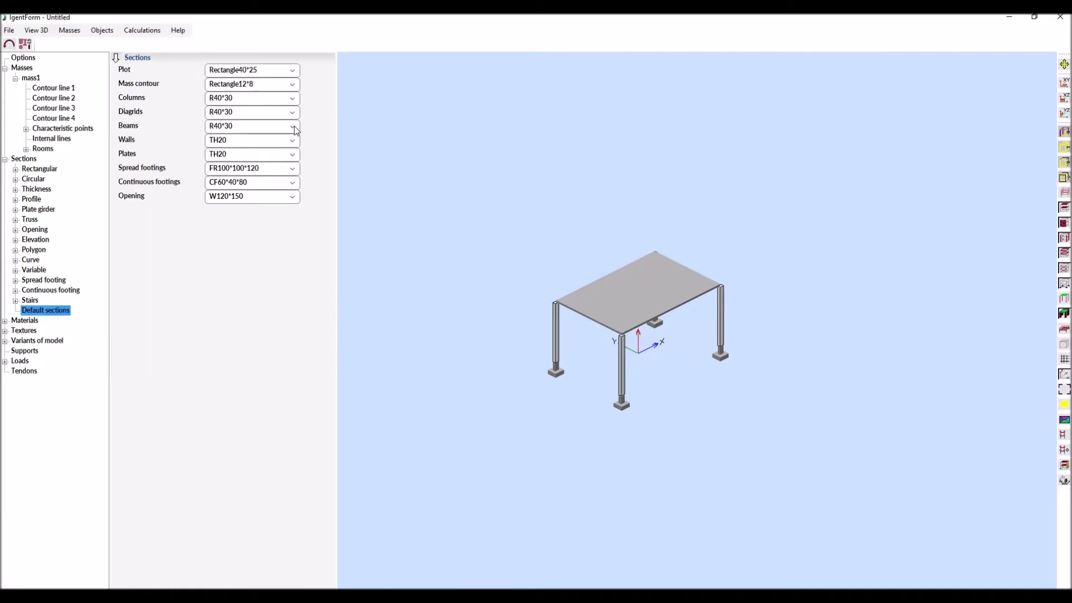
{"action": "left_click", "coordinate": [292, 99]}
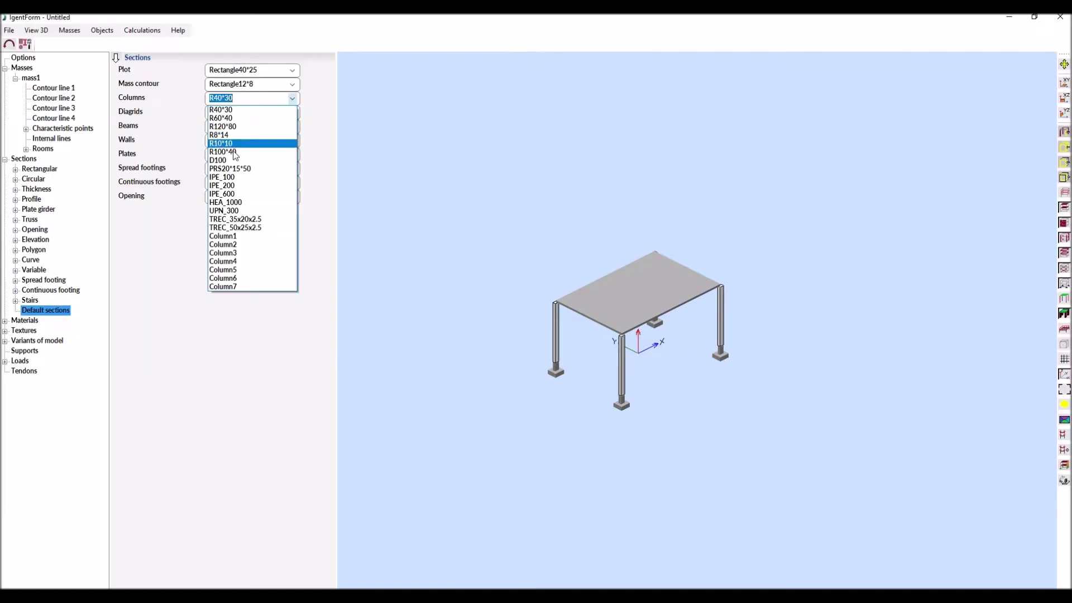
{"action": "left_click", "coordinate": [238, 199]}
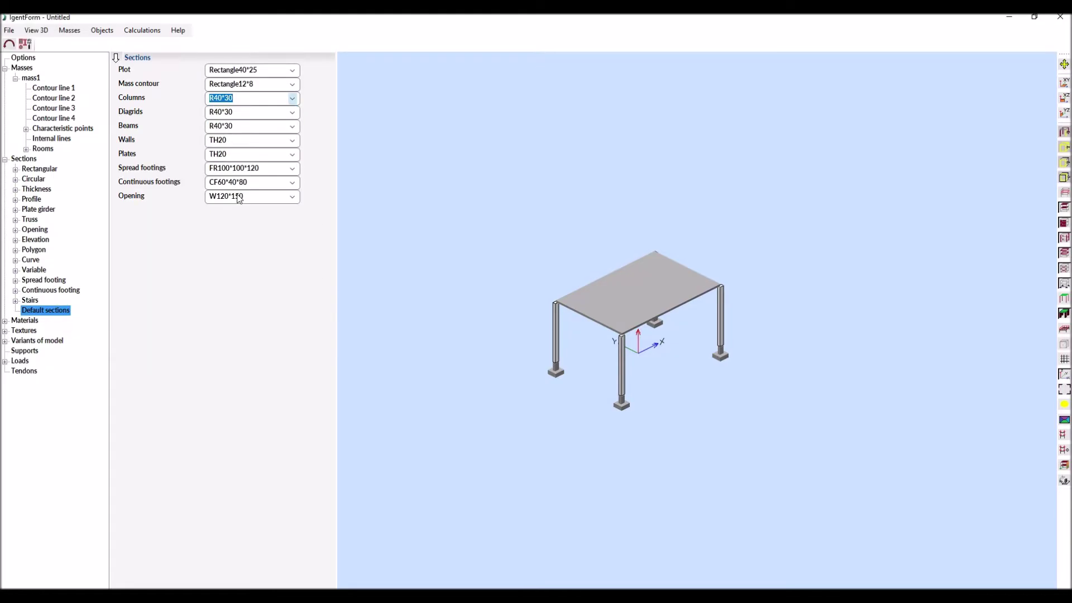
{"action": "left_click", "coordinate": [292, 112]}
{"action": "left_click", "coordinate": [226, 216]}
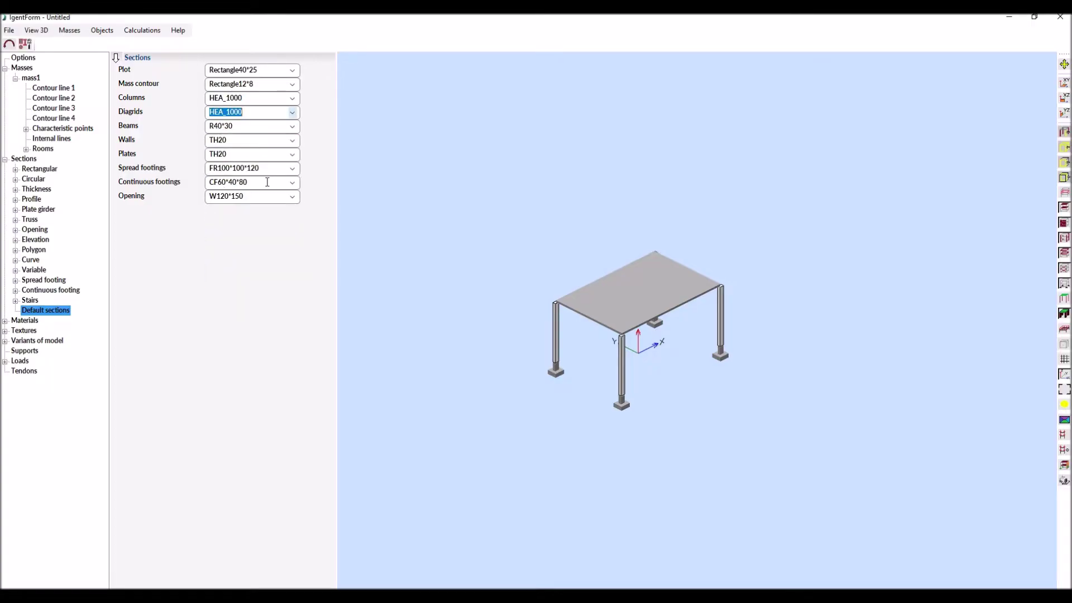
{"action": "left_click", "coordinate": [291, 127]}
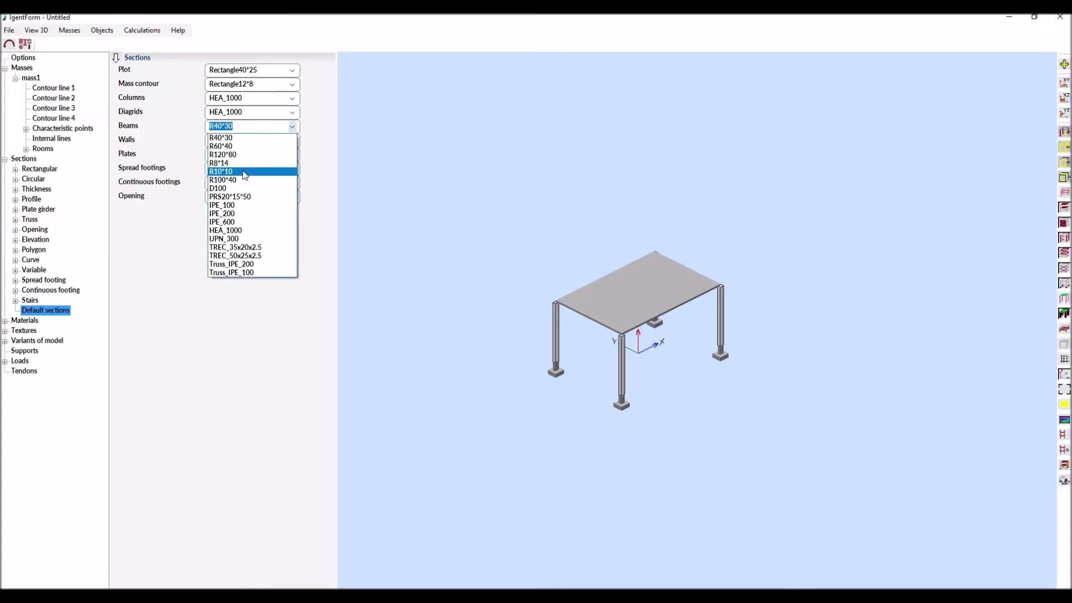
{"action": "left_click", "coordinate": [228, 239]}
{"action": "left_click", "coordinate": [294, 141]}
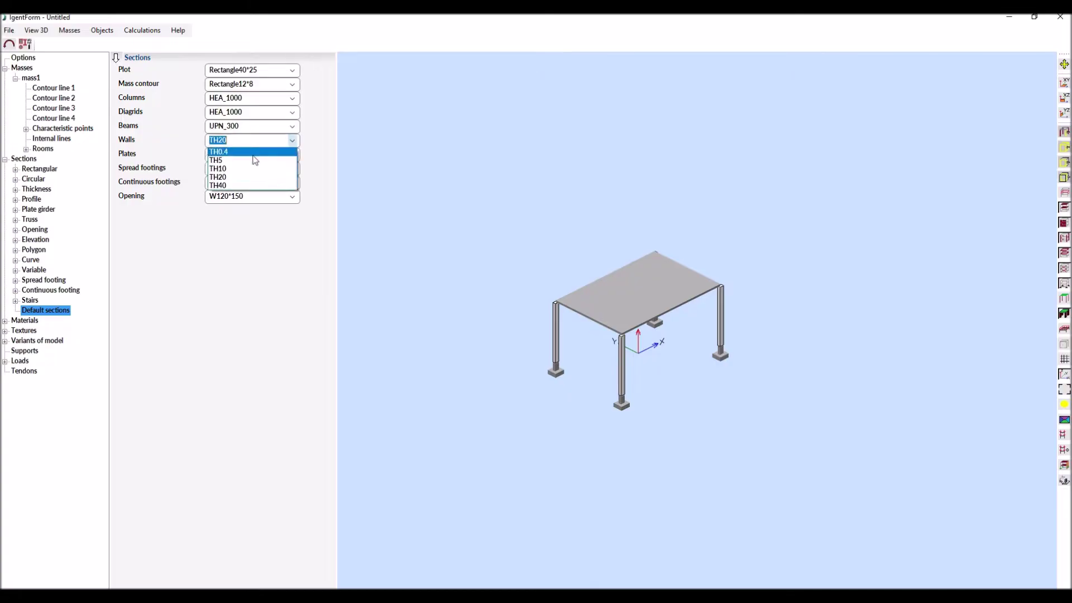
{"action": "left_click", "coordinate": [234, 160]}
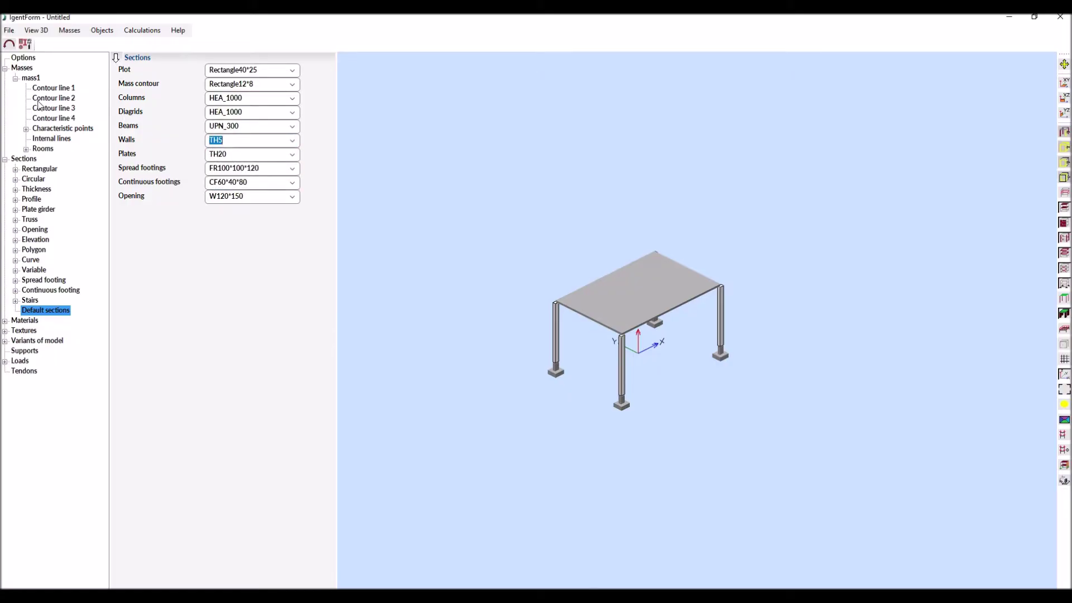
{"action": "left_click", "coordinate": [31, 78]}
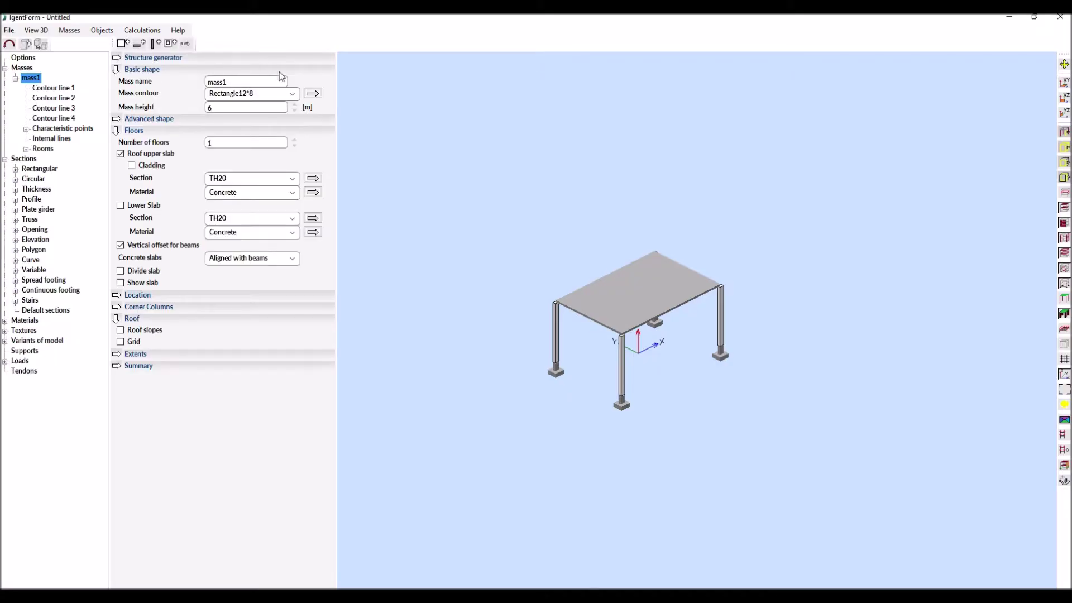
Change mass1's contour to a Prismatoid with 15 sides and d of 39
{"action": "left_click", "coordinate": [293, 95]}
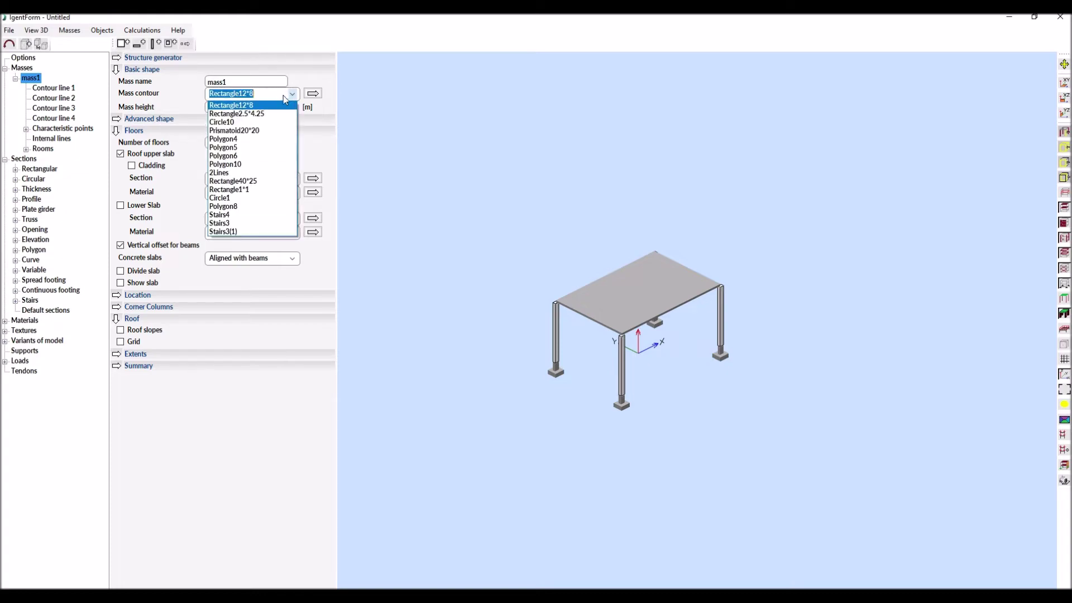
{"action": "left_click", "coordinate": [244, 134]}
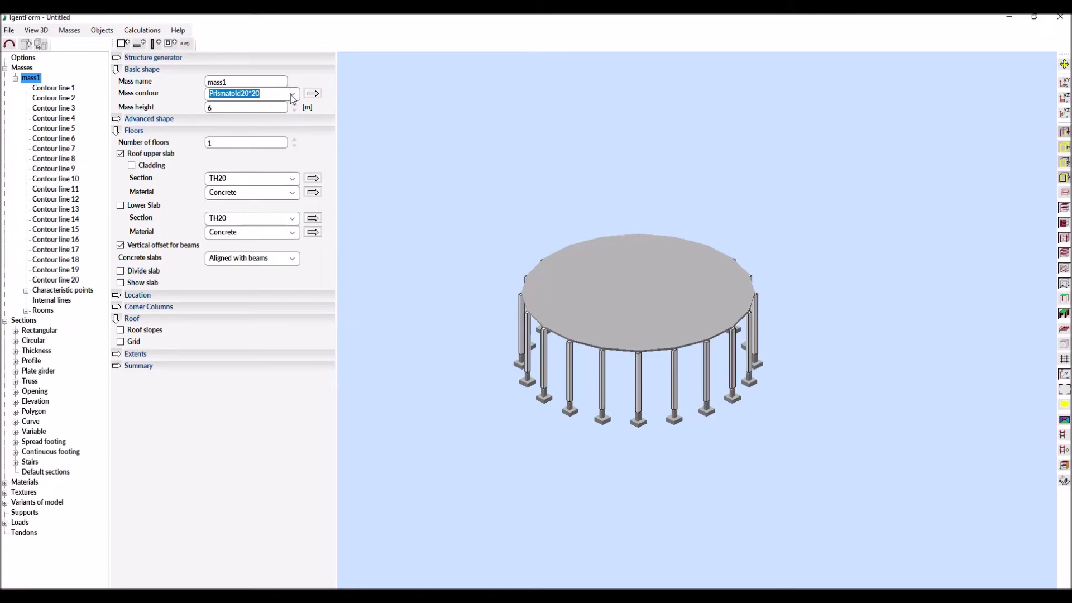
{"action": "left_click", "coordinate": [312, 94]}
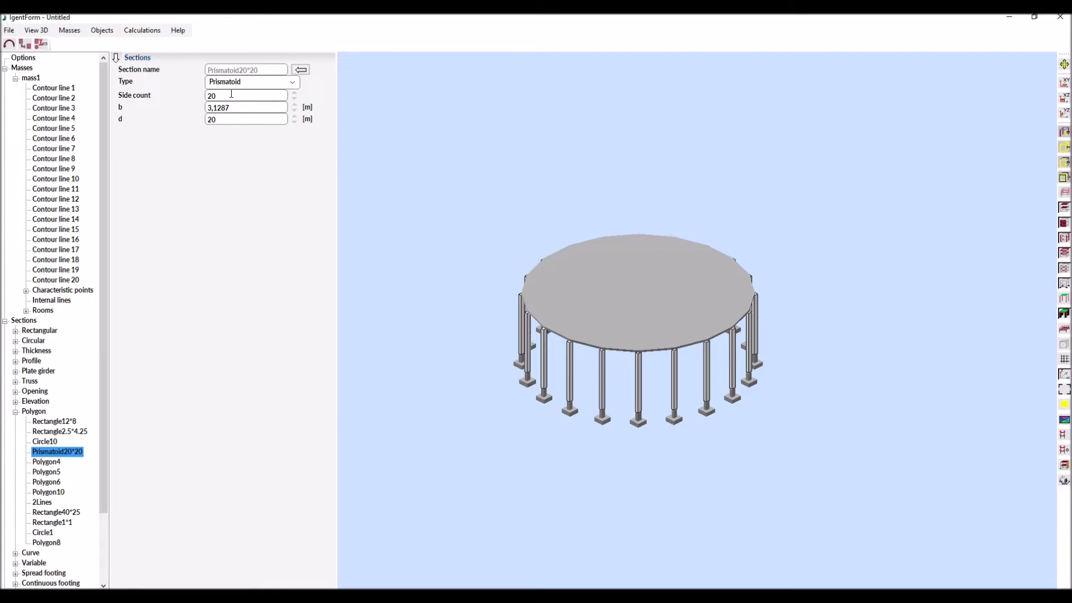
{"action": "left_click_drag", "start_coordinate": [221, 95], "coordinate": [190, 93]}
{"action": "type", "text": "15"}
{"action": "key", "text": "Tab"}
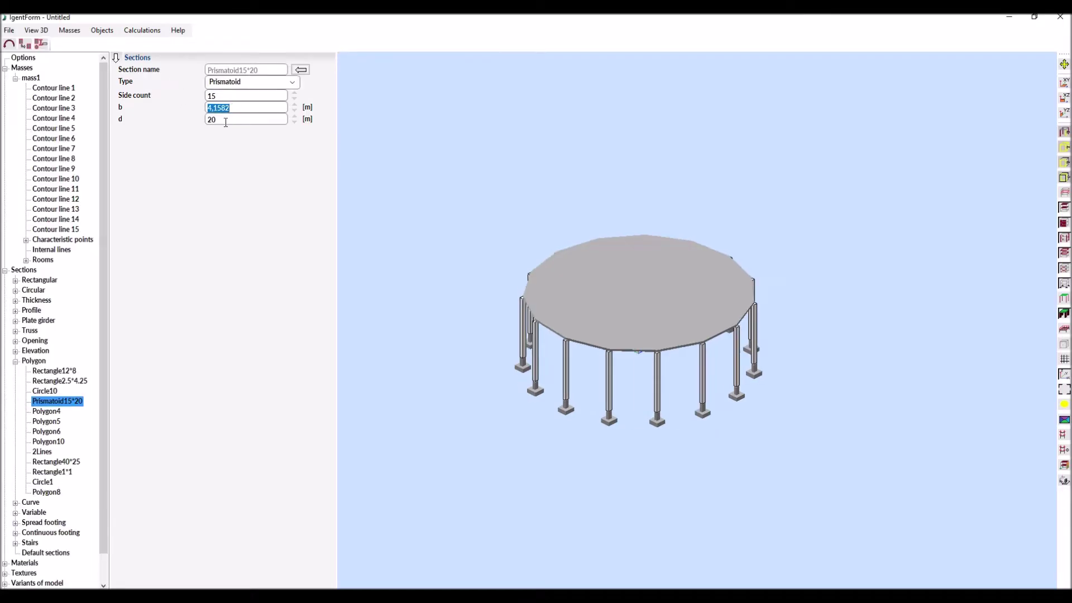
{"action": "key", "text": "Tab"}
{"action": "type", "text": "39"}
{"action": "key", "text": "Return"}
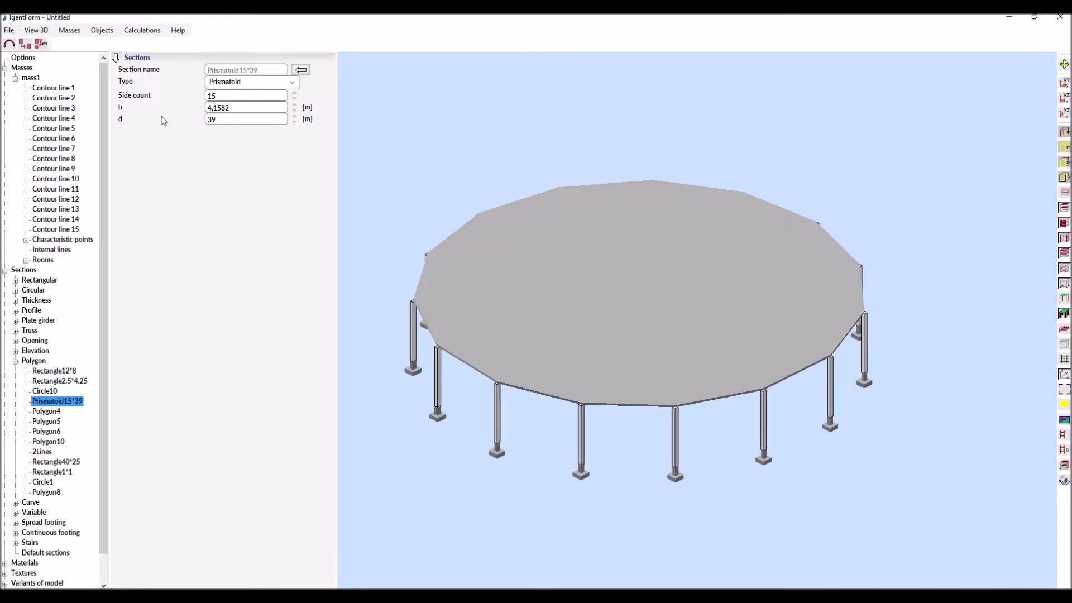
Set mass1's height to 150 m with 15 floors
{"action": "left_click", "coordinate": [33, 80]}
{"action": "left_click_drag", "start_coordinate": [217, 107], "coordinate": [134, 112]}
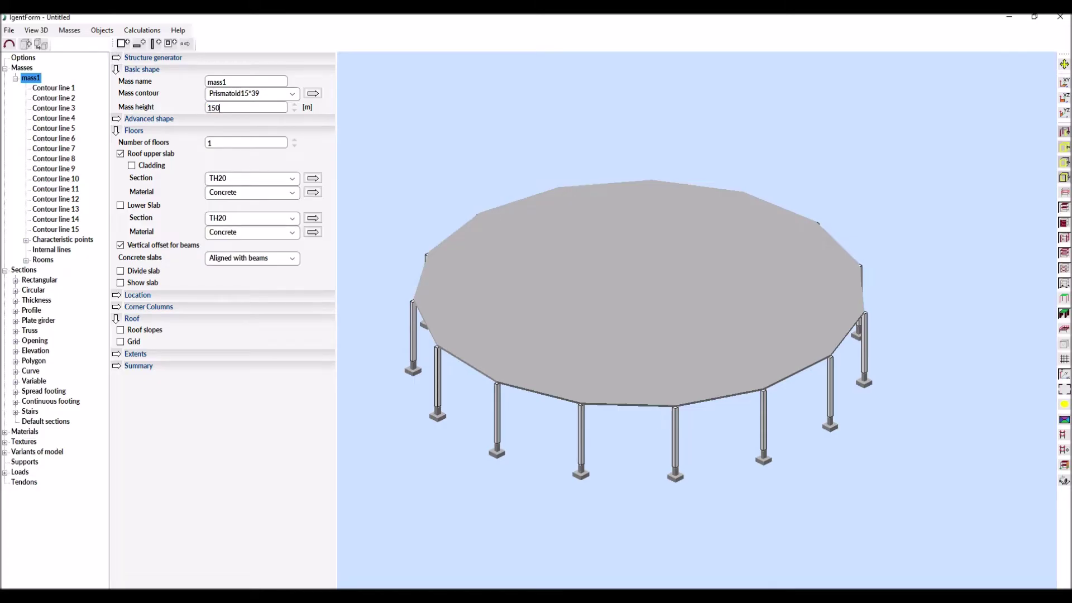
{"action": "type", "text": "150"}
{"action": "key", "text": "Tab"}
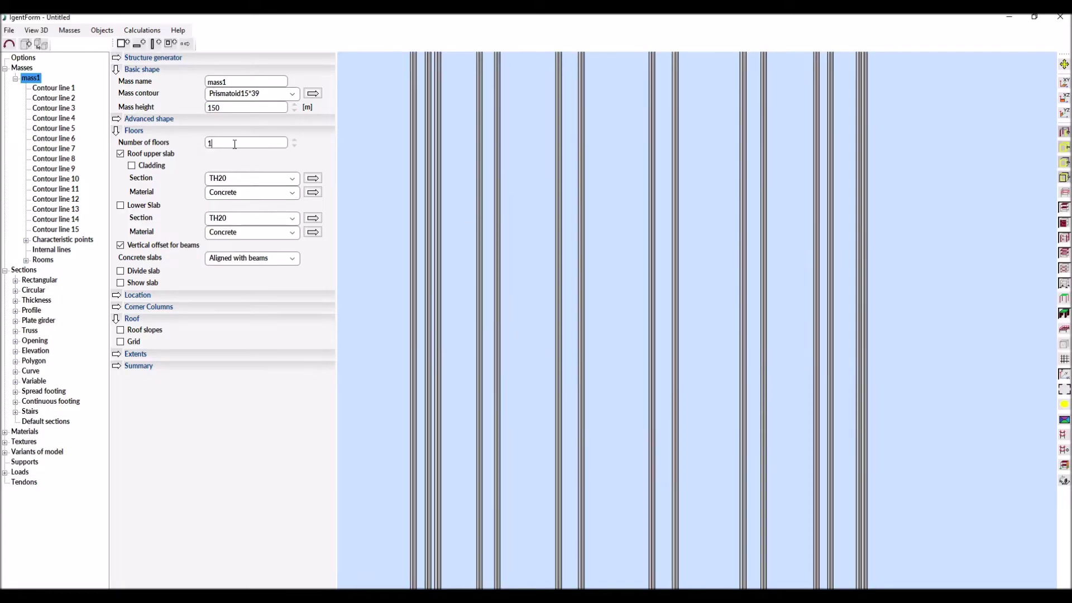
{"action": "key", "text": "Return"}
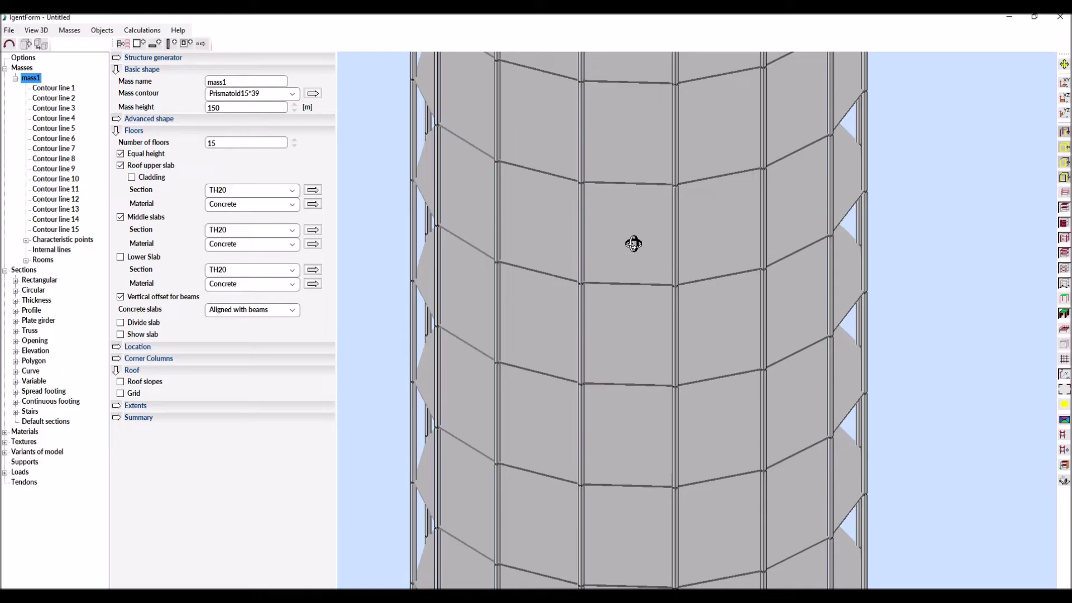
{"action": "scroll", "coordinate": [625, 254], "scroll_direction": "down", "scroll_amount": 5}
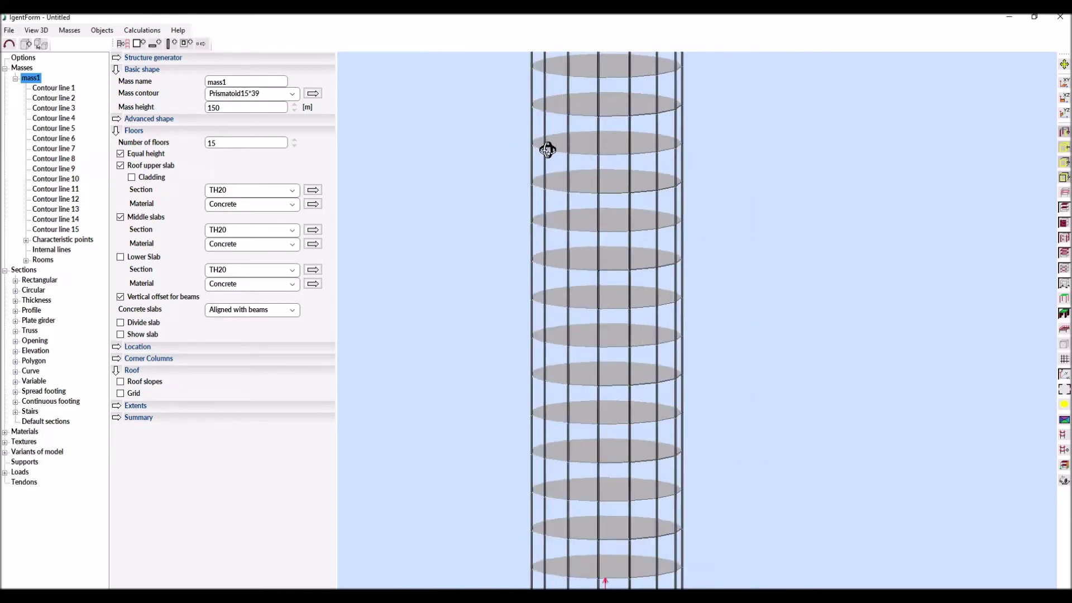
{"action": "left_click", "coordinate": [53, 88]}
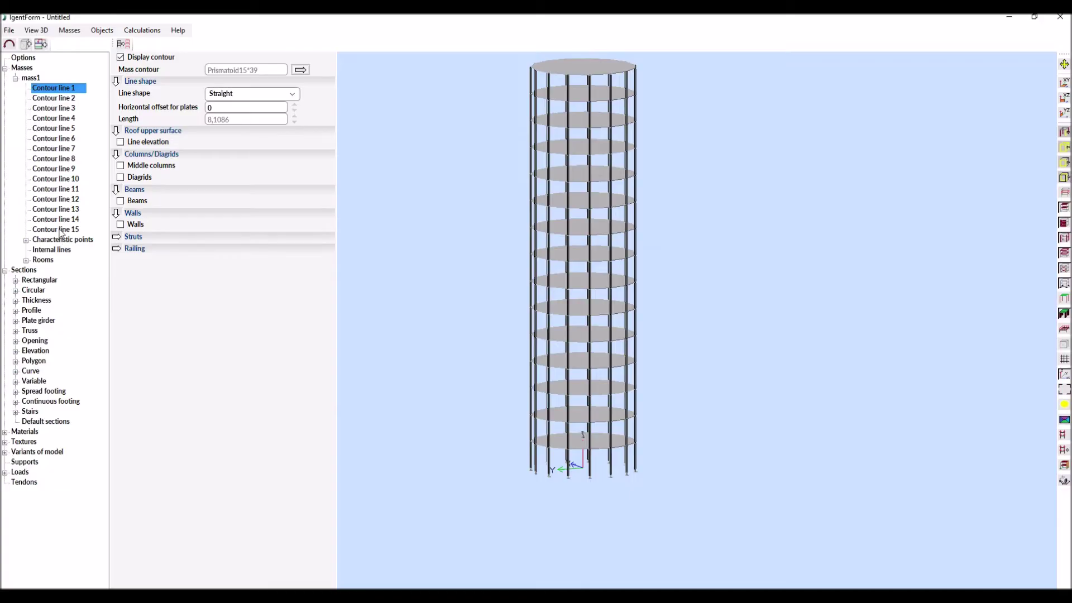
Add Bottom-Top diagrids on all fifteen contour lines with 0 intermediate columns
{"action": "left_click", "coordinate": [59, 229], "text": "shift"}
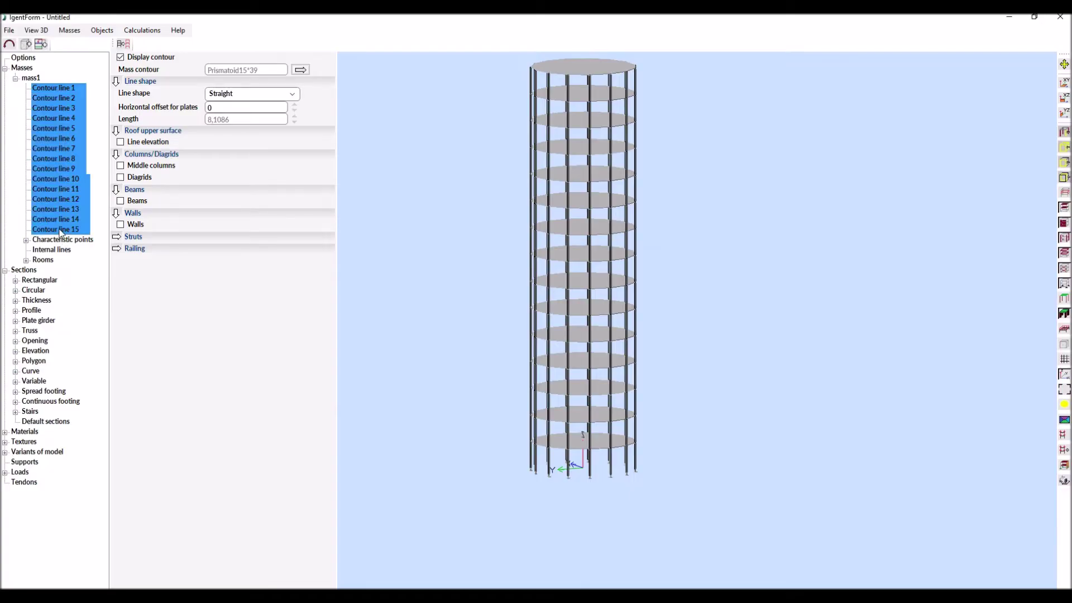
{"action": "left_click", "coordinate": [121, 177]}
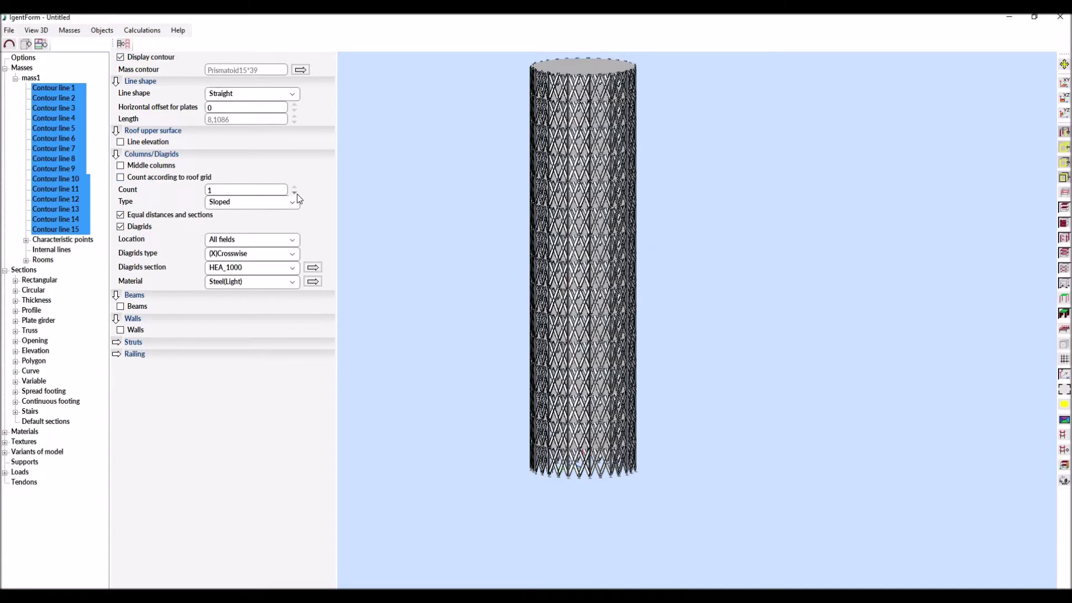
{"action": "left_click", "coordinate": [294, 193]}
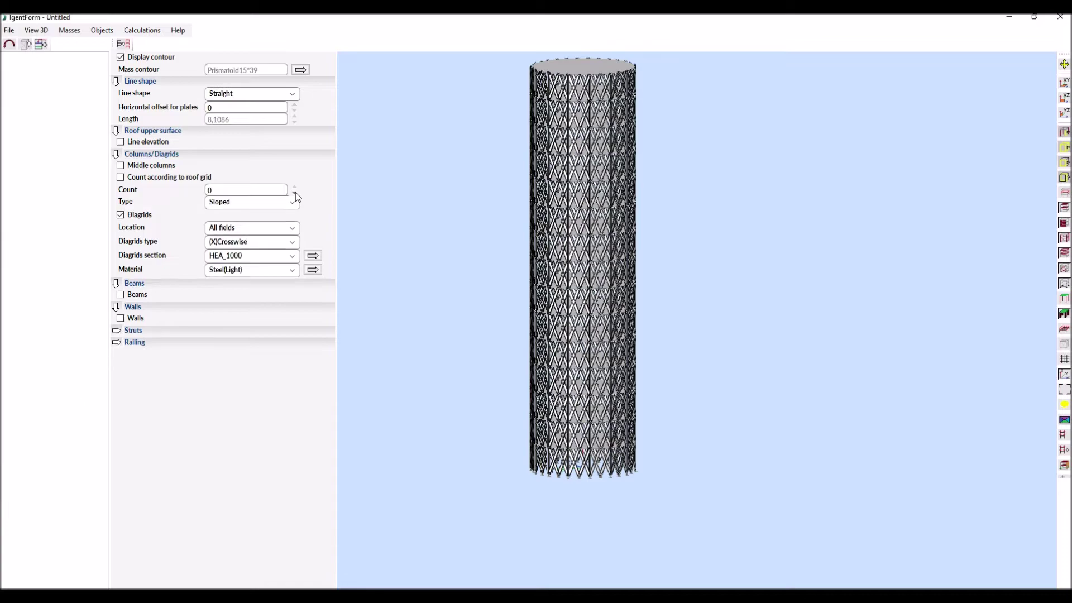
{"action": "left_click", "coordinate": [293, 243]}
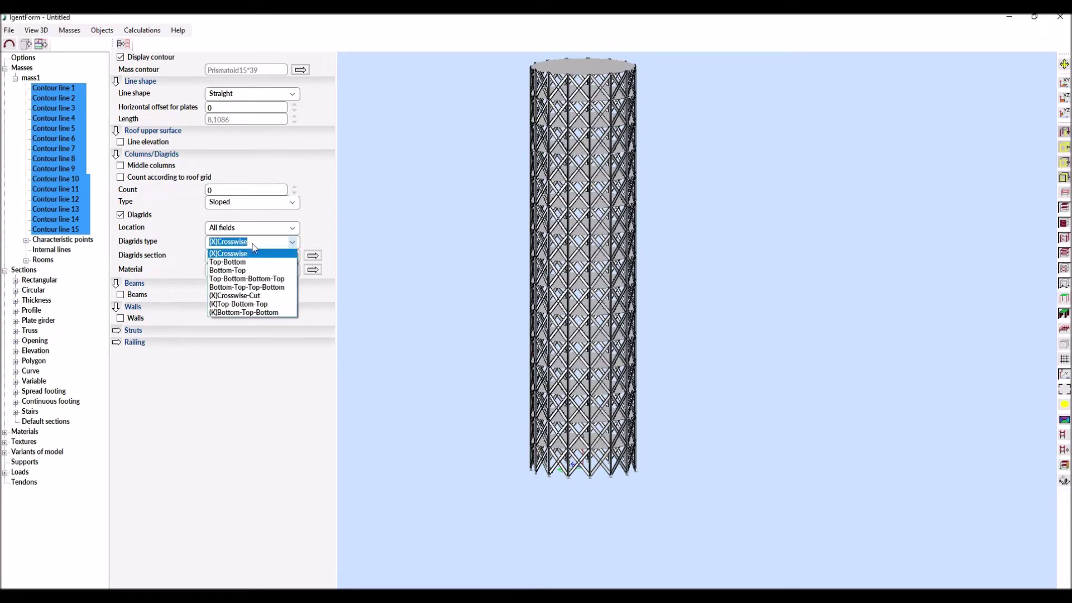
{"action": "left_click", "coordinate": [230, 272]}
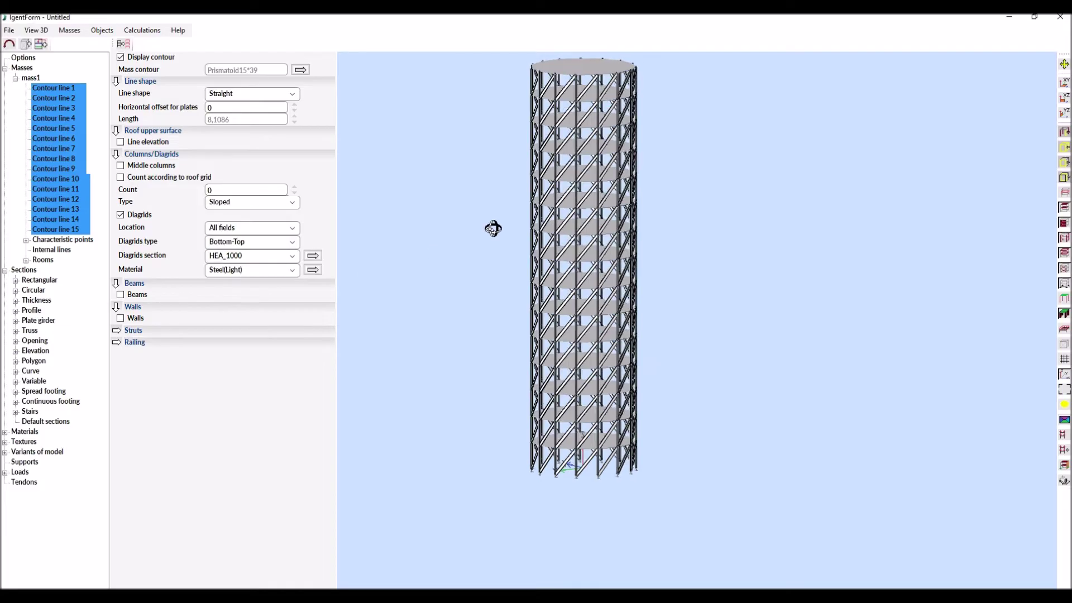
{"action": "left_click_drag", "start_coordinate": [508, 229], "coordinate": [484, 229]}
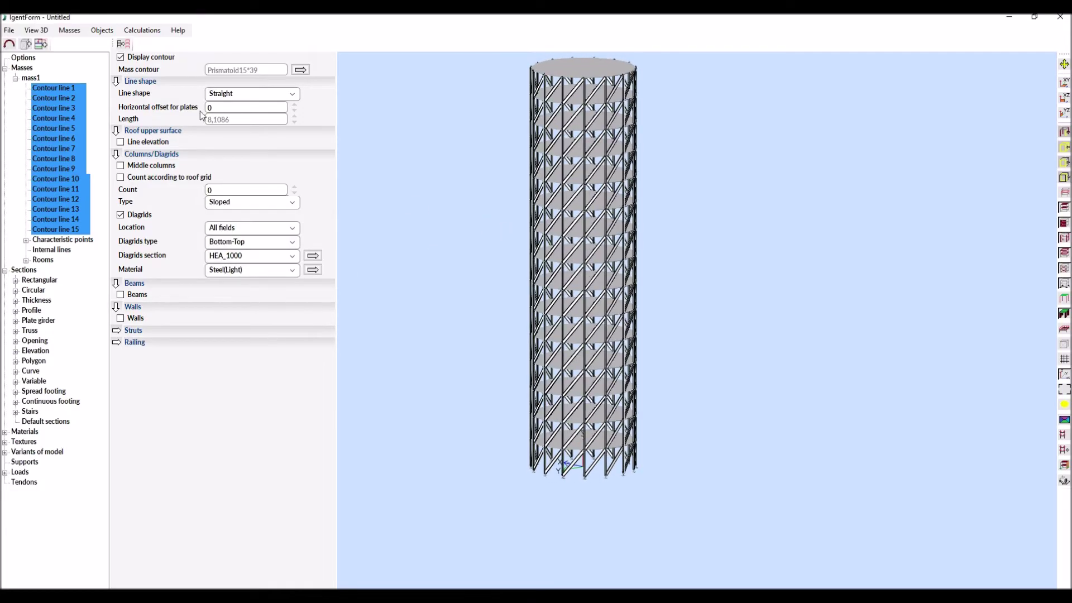
{"action": "left_click", "coordinate": [31, 79]}
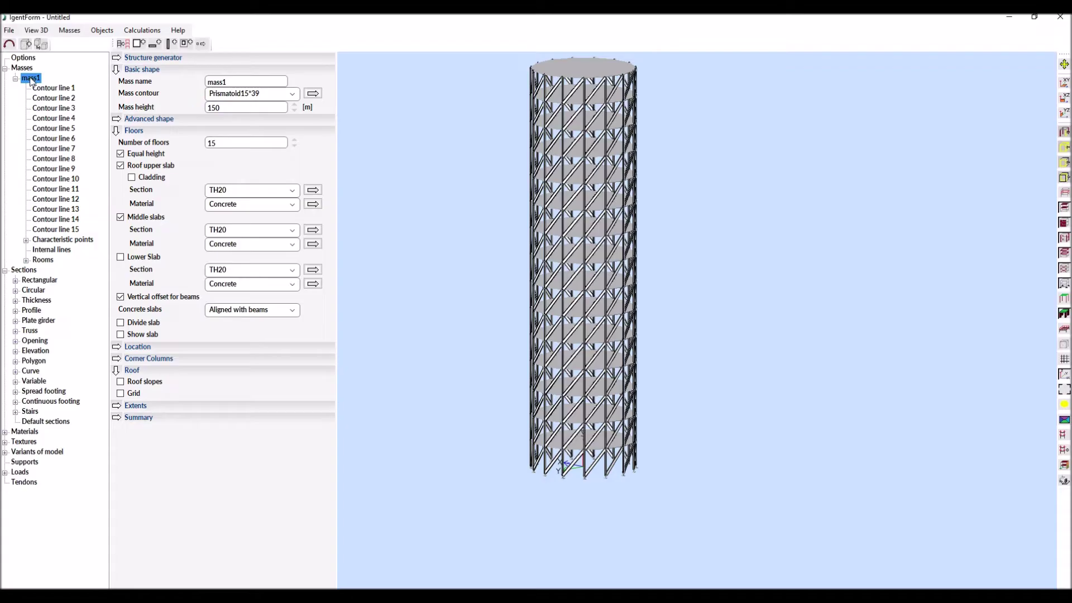
Set the tower's top ScaleX and ScaleY to 0,8
{"action": "left_click", "coordinate": [116, 119]}
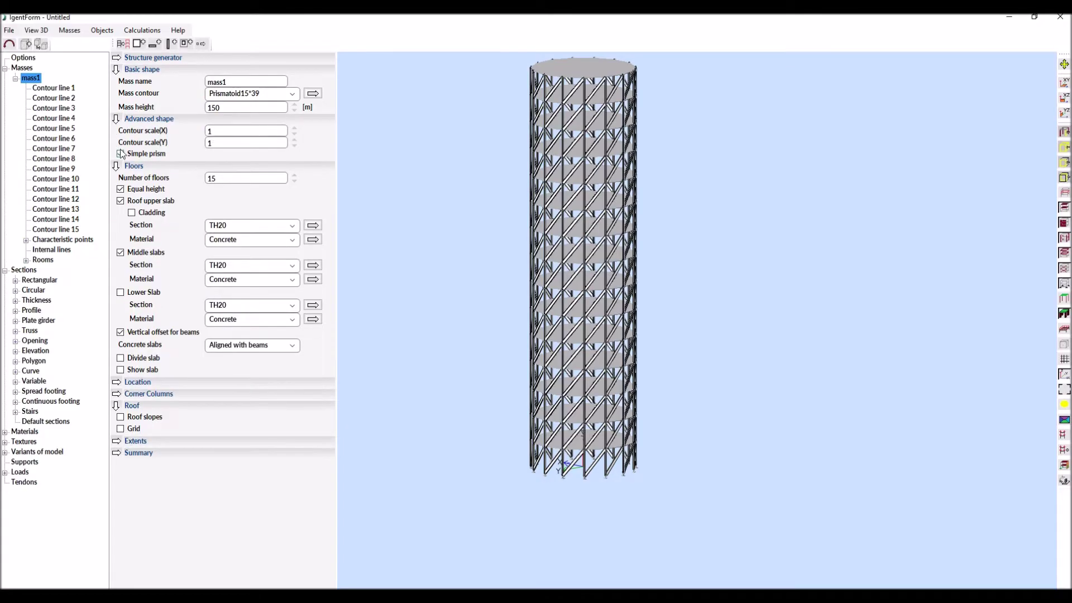
{"action": "double_click", "coordinate": [223, 165]}
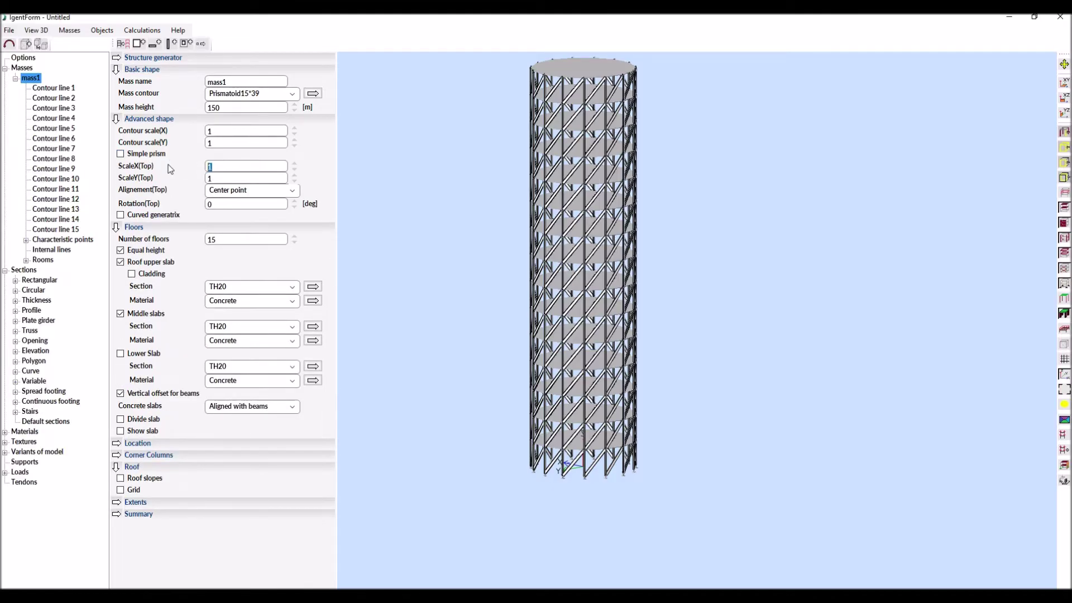
{"action": "type", "text": "0,8"}
{"action": "key", "text": "Tab"}
{"action": "type", "text": "0,"}
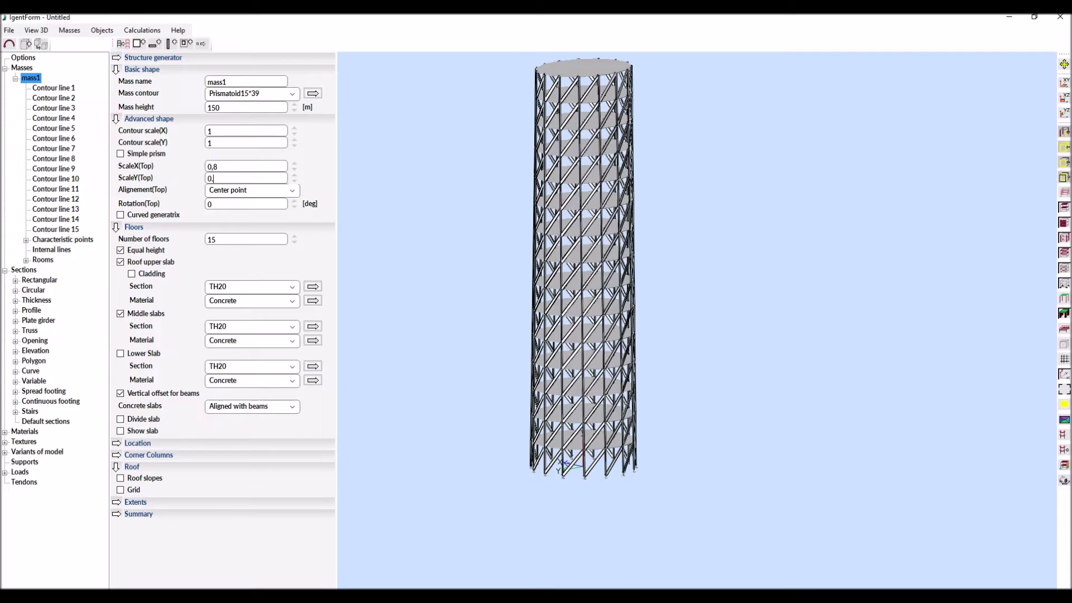
{"action": "type", "text": "8"}
{"action": "key", "text": "Tab"}
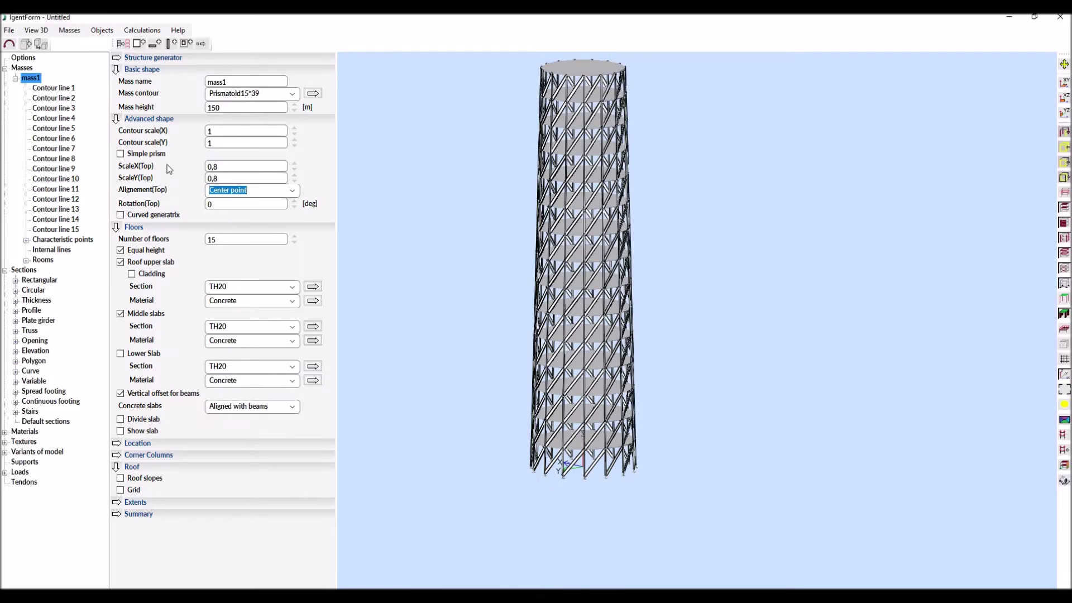
Enable a curved generatrix with middle ScaleX and ScaleY of 1,15
{"action": "left_click", "coordinate": [121, 215]}
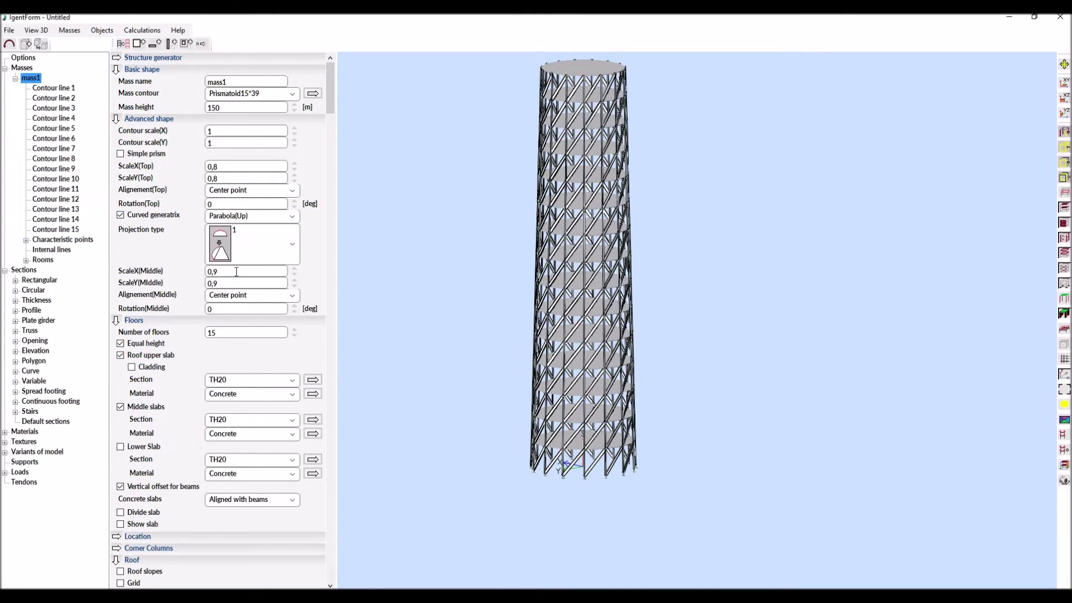
{"action": "left_click_drag", "start_coordinate": [235, 272], "coordinate": [158, 272]}
{"action": "type", "text": "1,15"}
{"action": "key", "text": "Tab"}
{"action": "type", "text": "1,1"}
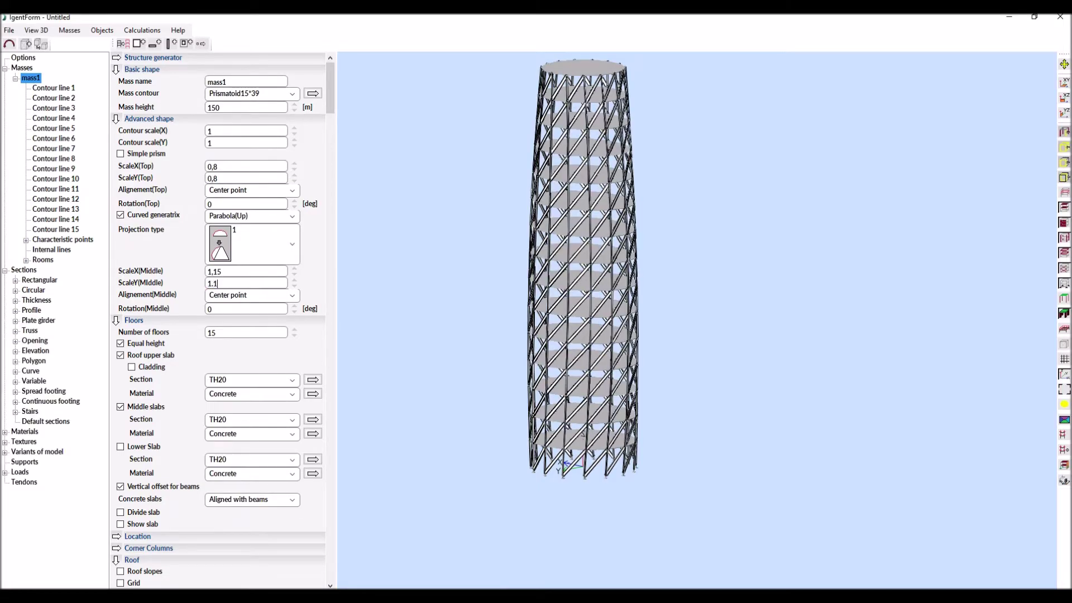
{"action": "type", "text": "5"}
{"action": "key", "text": "Tab"}
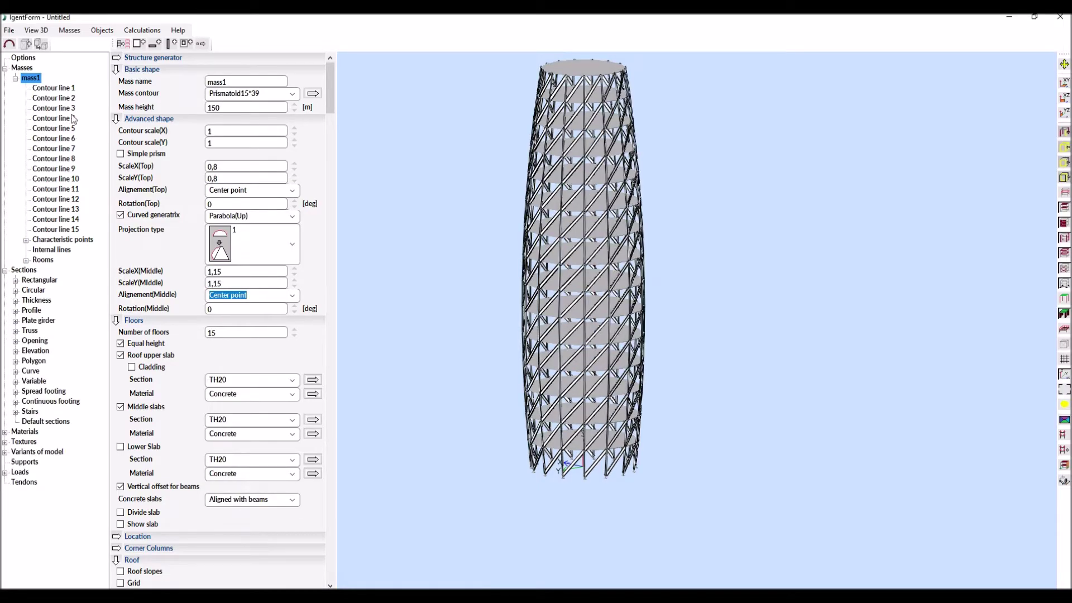
{"action": "left_click", "coordinate": [54, 89]}
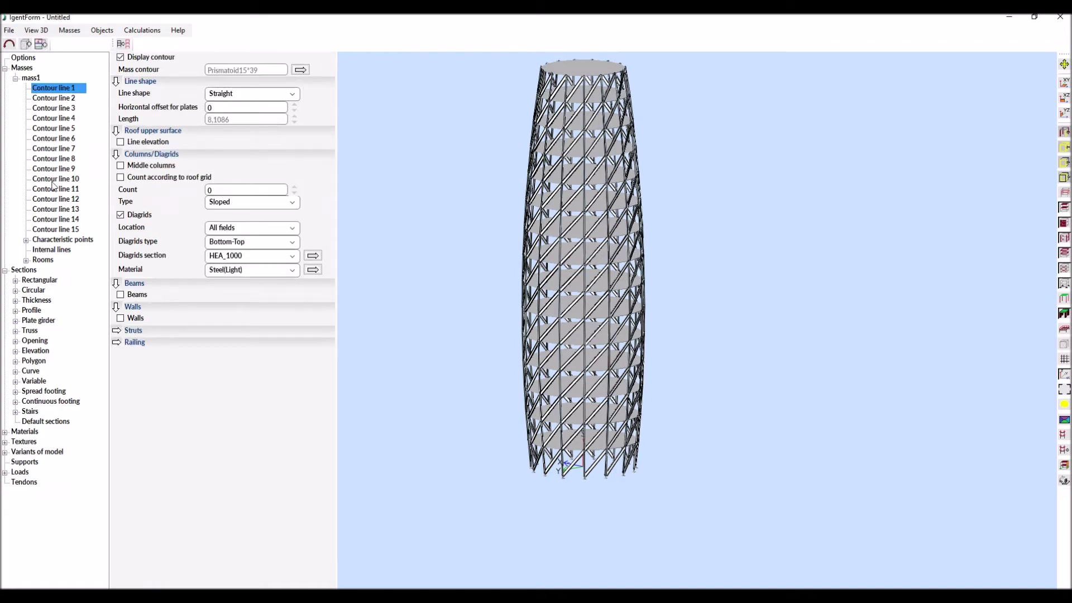
Add Glass(LightGreen) walls on contour lines 1 through 15
{"action": "left_click", "coordinate": [55, 230], "text": "shift"}
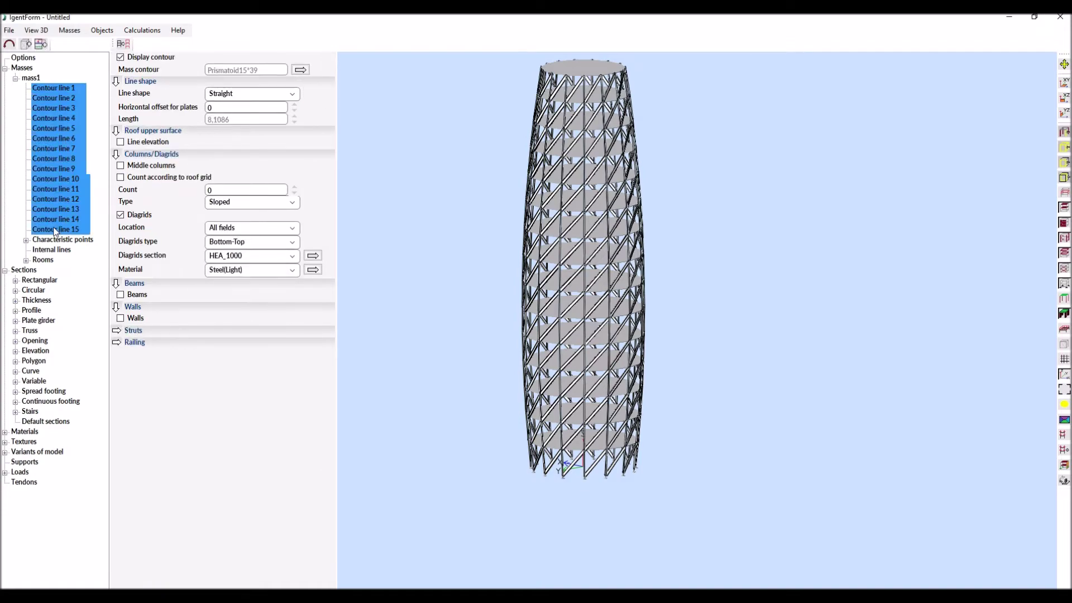
{"action": "left_click", "coordinate": [121, 318]}
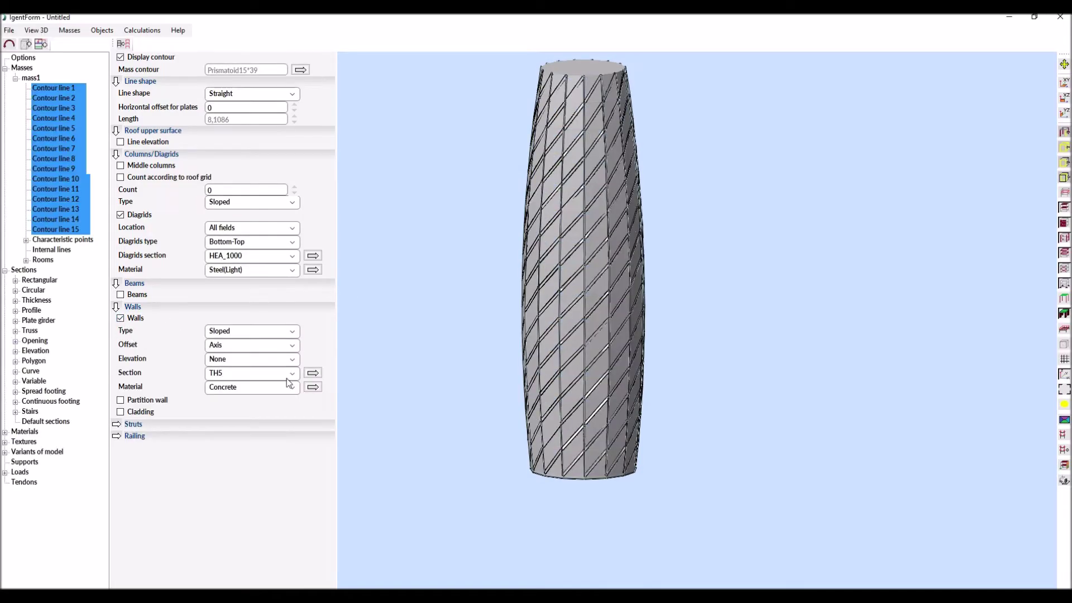
{"action": "left_click", "coordinate": [291, 388]}
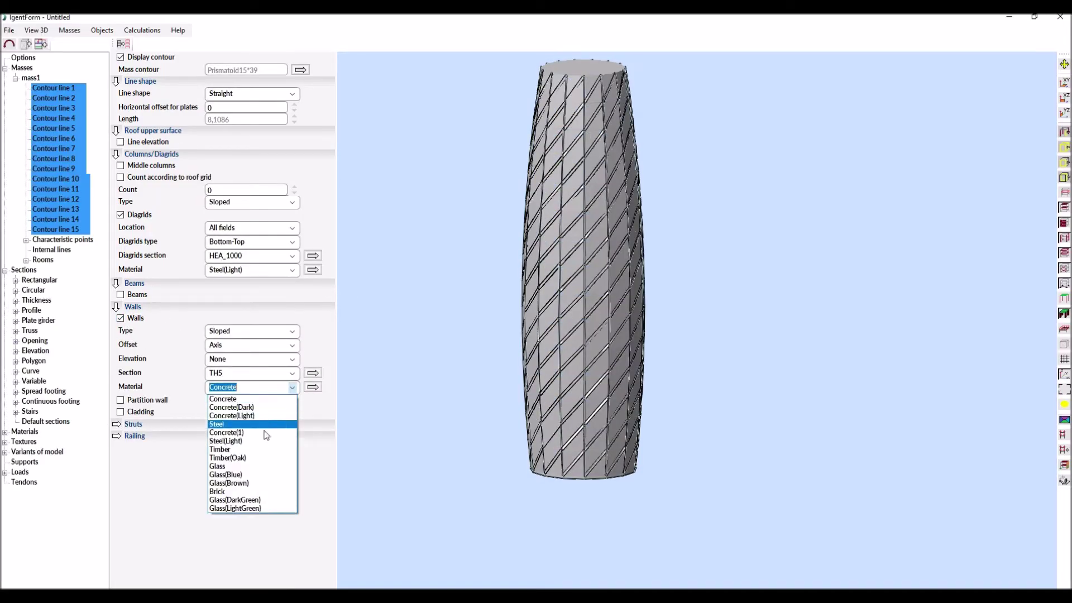
{"action": "left_click", "coordinate": [245, 508]}
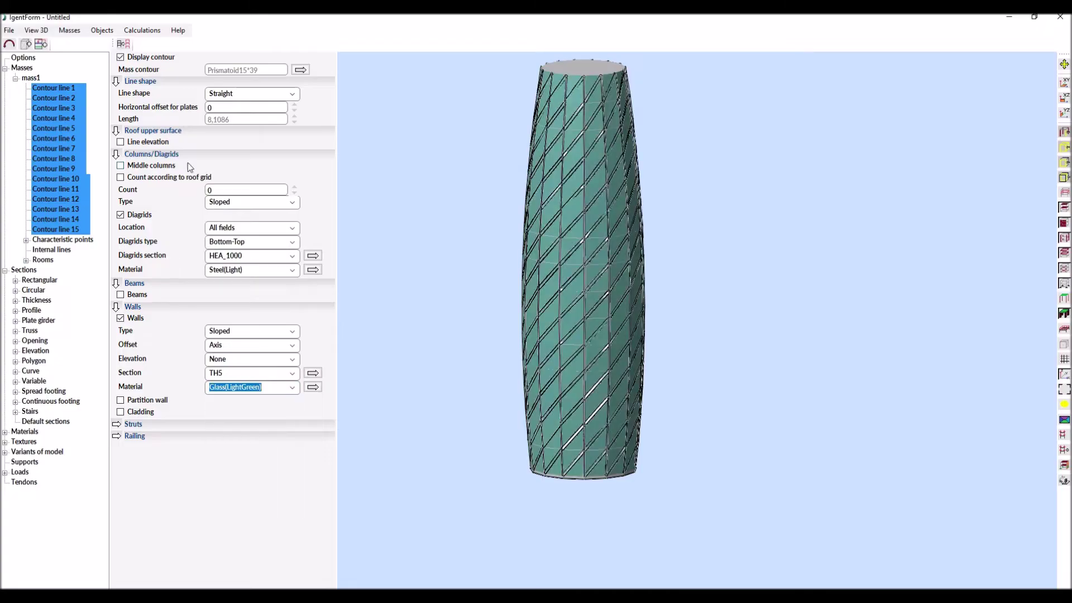
Change walls on contour lines 3, 6, 9, 12 and 15 to Glass(DarkGreen)
{"action": "left_click", "coordinate": [55, 112]}
{"action": "left_click", "coordinate": [62, 139], "text": "ctrl"}
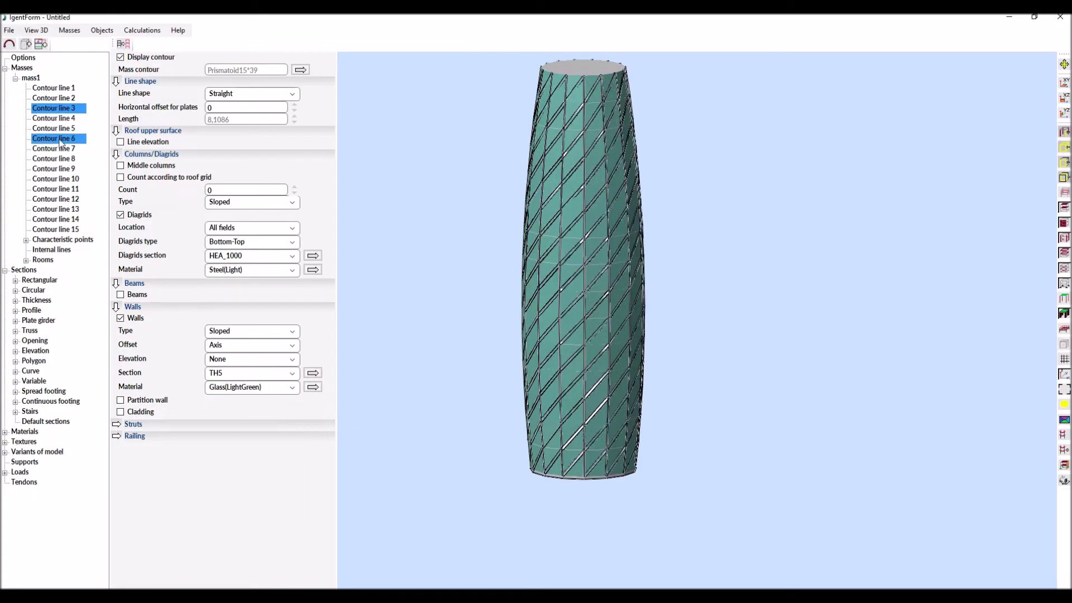
{"action": "left_click", "coordinate": [62, 169], "text": "ctrl"}
{"action": "left_click", "coordinate": [66, 199], "text": "ctrl"}
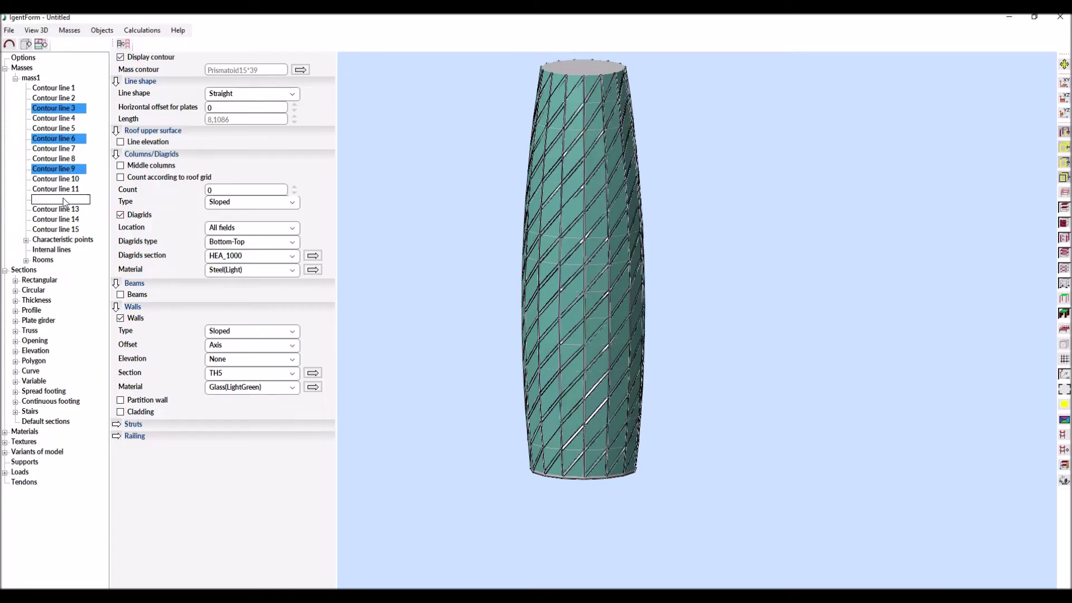
{"action": "left_click", "coordinate": [66, 230], "text": "ctrl"}
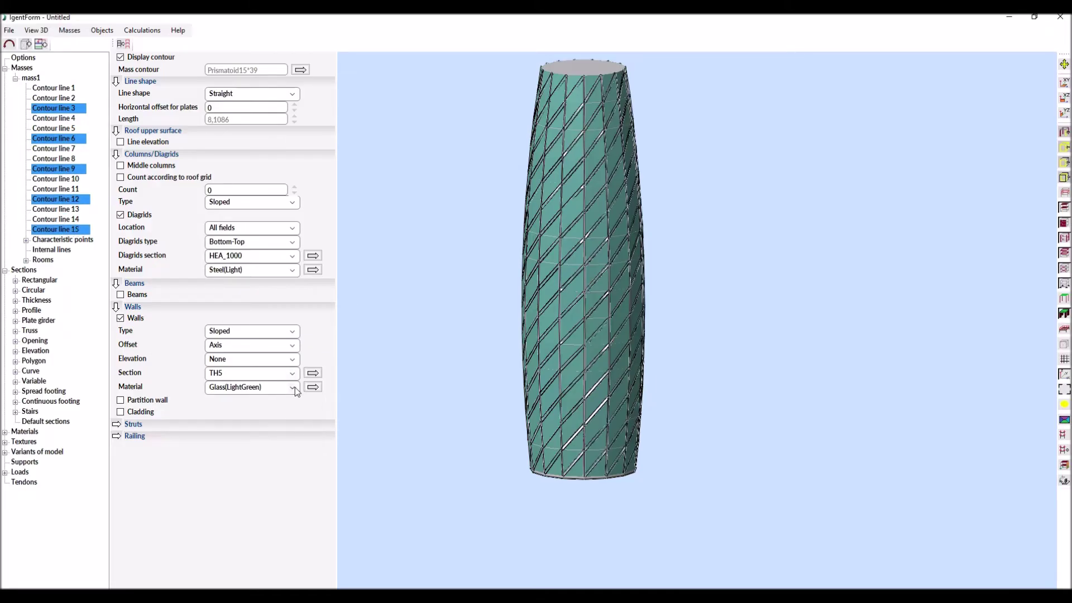
{"action": "left_click", "coordinate": [247, 388]}
{"action": "left_click", "coordinate": [234, 499]}
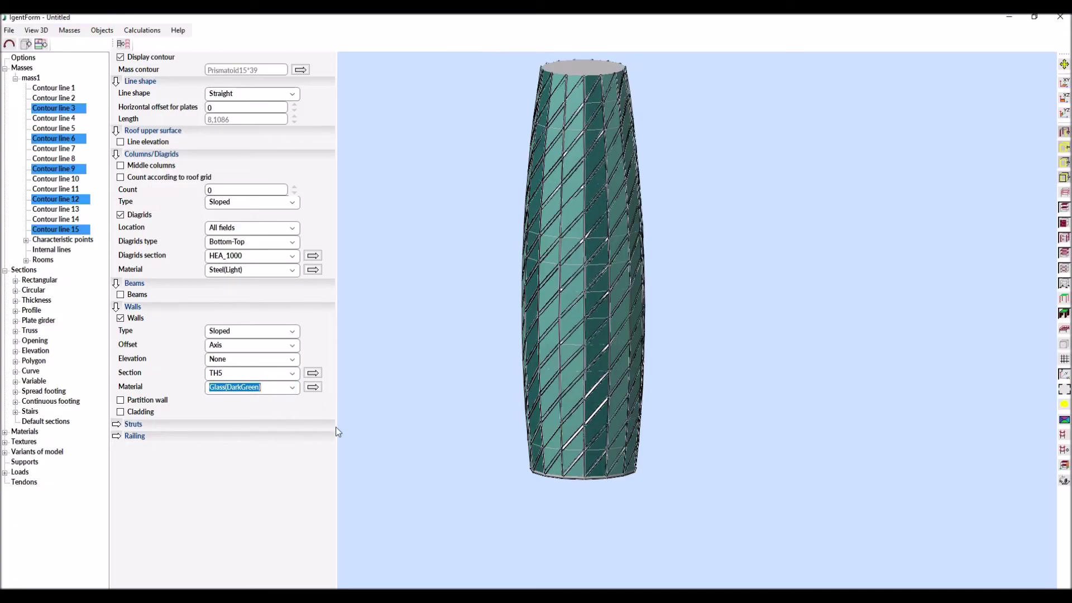
{"action": "left_click_drag", "start_coordinate": [418, 262], "coordinate": [459, 261]}
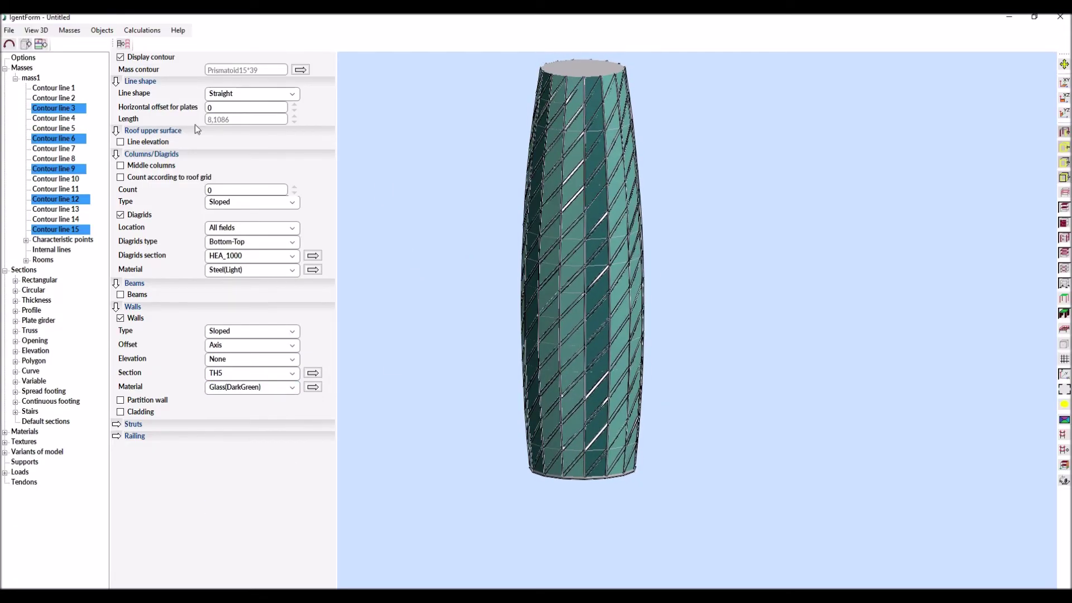
Twist mass1 with -90° middle rotation and -180° top rotation
{"action": "left_click", "coordinate": [31, 78]}
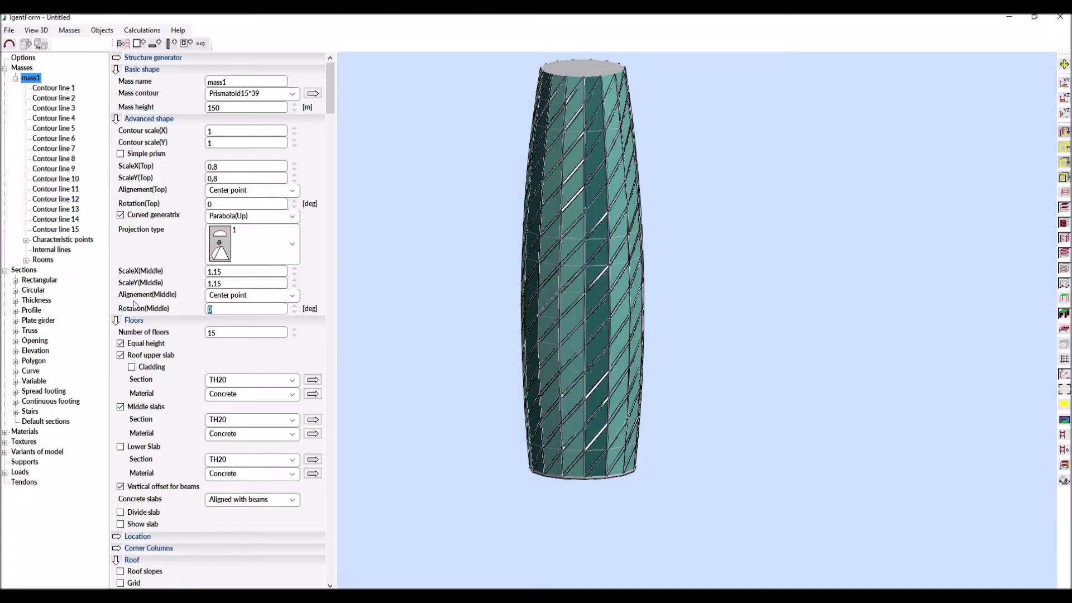
{"action": "key", "text": "Tab"}
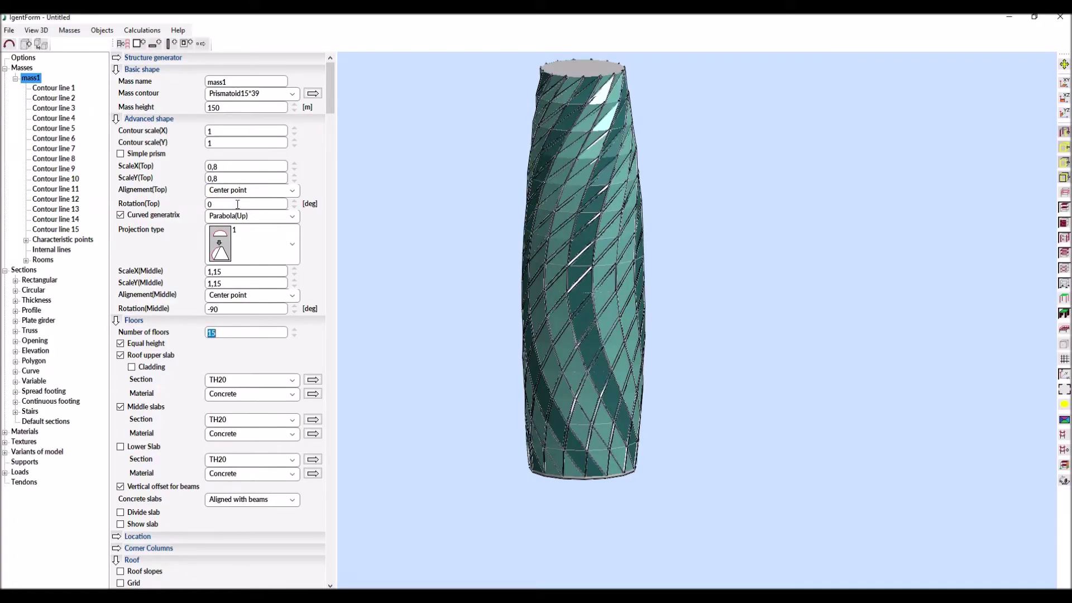
{"action": "left_click", "coordinate": [150, 204]}
{"action": "type", "text": "-180"}
{"action": "key", "text": "Tab"}
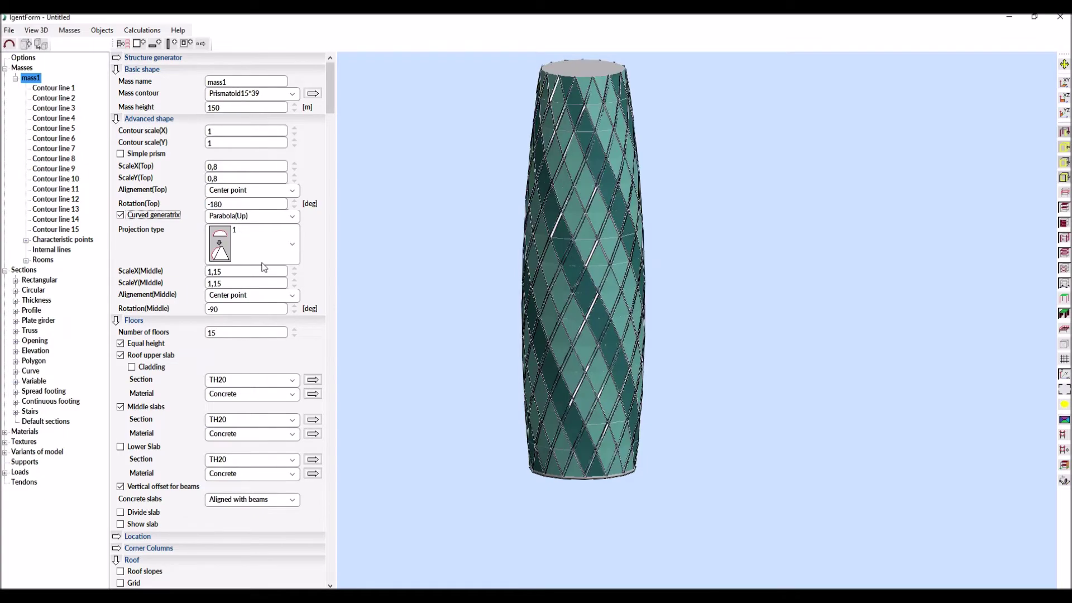
{"action": "scroll", "coordinate": [472, 333], "scroll_direction": "down", "scroll_amount": 2}
{"action": "scroll", "coordinate": [488, 286], "scroll_direction": "up", "scroll_amount": 3}
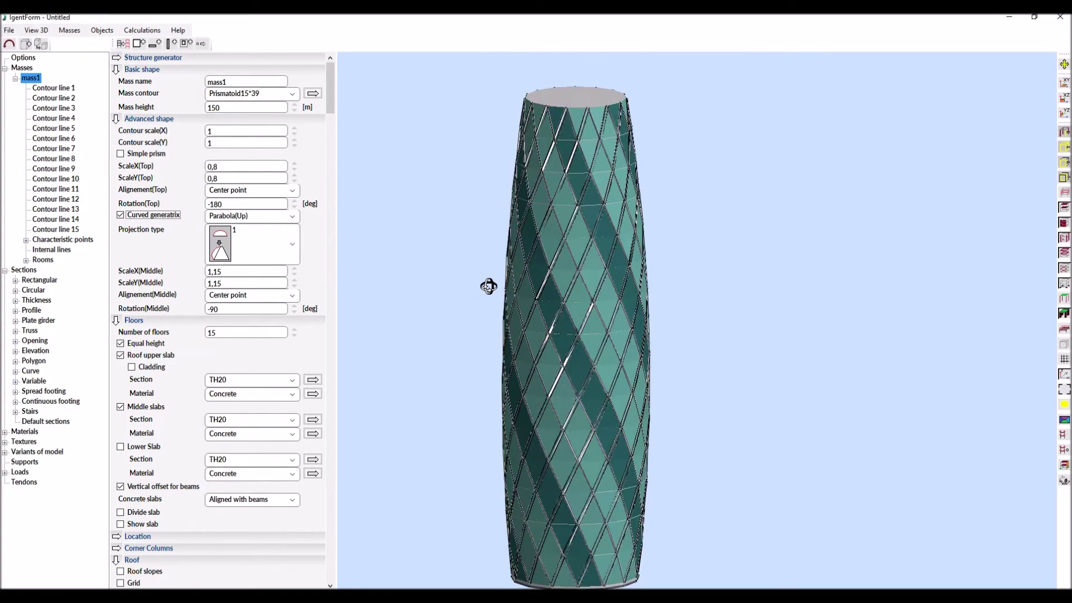
Turn on surface smoothing in the general options, then reselect mass1
{"action": "left_click", "coordinate": [26, 58]}
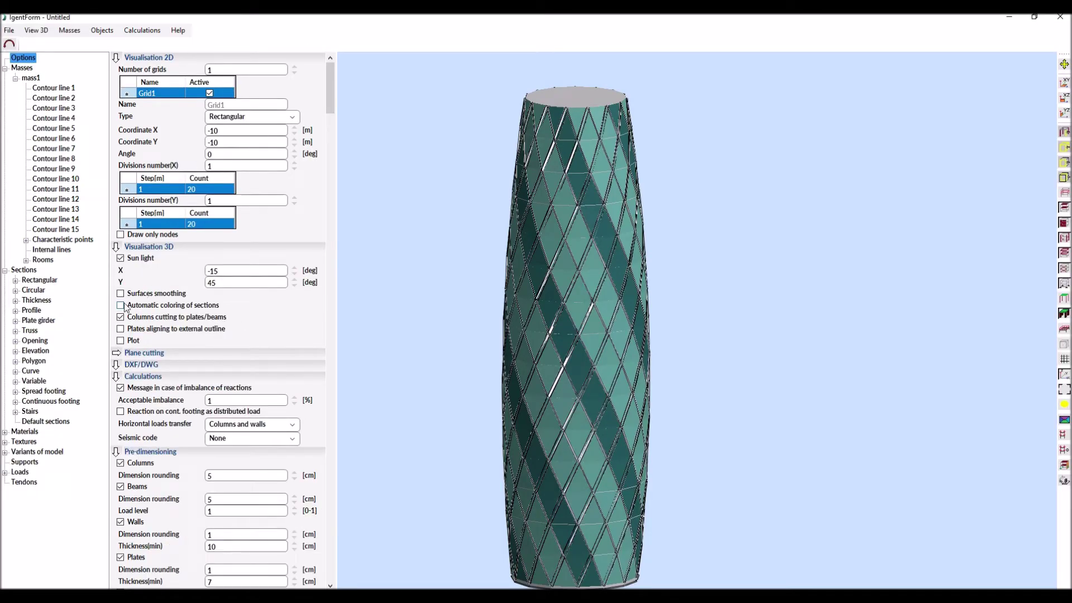
{"action": "left_click", "coordinate": [121, 294]}
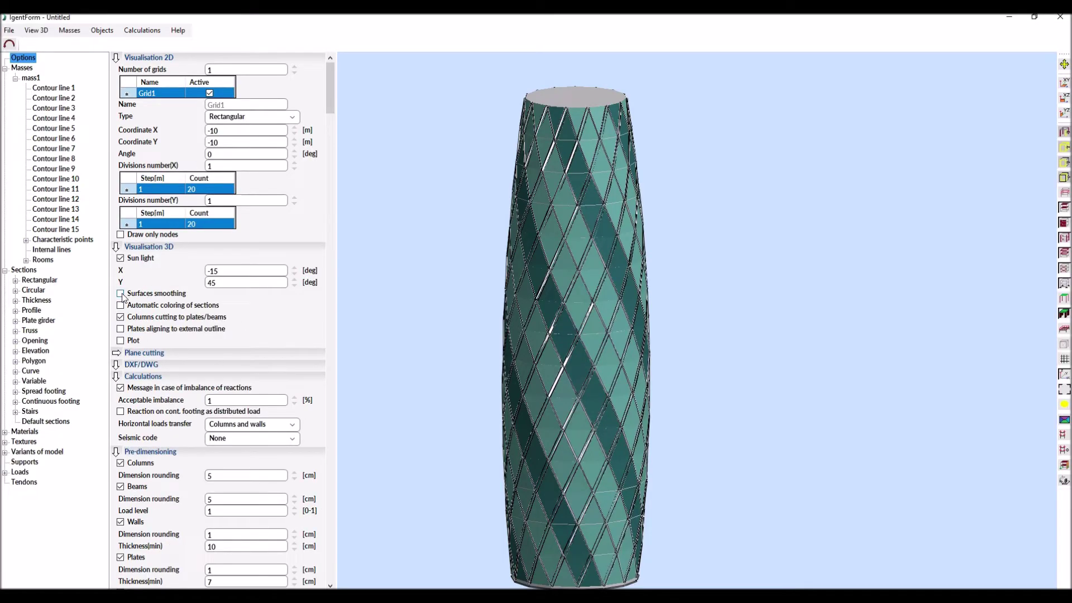
{"action": "left_click", "coordinate": [31, 78]}
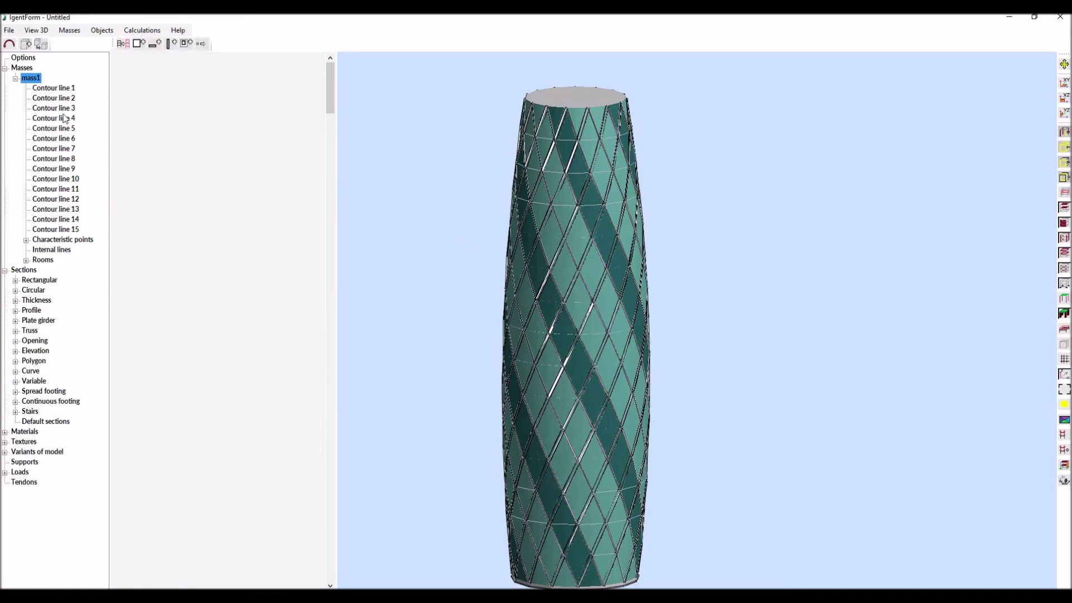
{"action": "key", "text": "Down"}
Set the wall offset on all fifteen contour lines to Internal/Inside
{"action": "left_click", "coordinate": [67, 229], "text": "shift"}
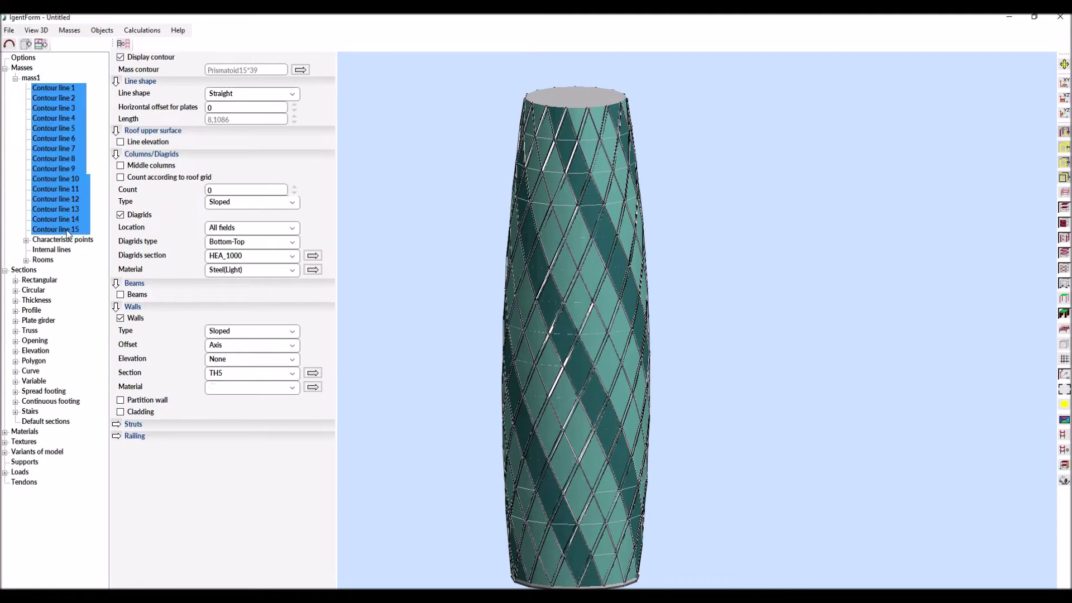
{"action": "left_click", "coordinate": [293, 345]}
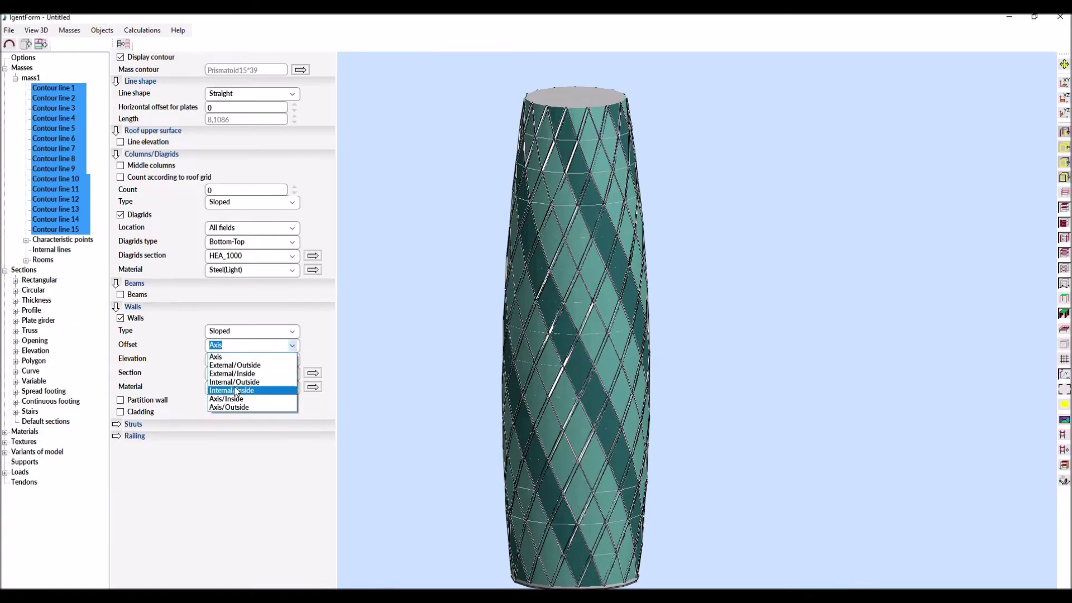
{"action": "left_click", "coordinate": [236, 391]}
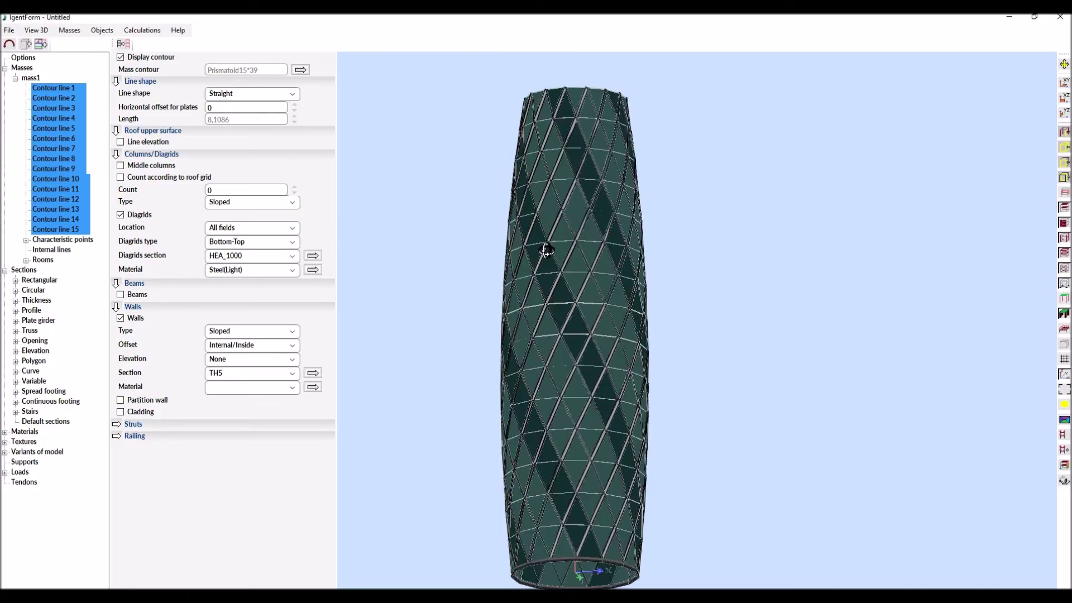
{"action": "mouse_move", "coordinate": [546, 250]}
{"action": "middle_mouse_down"}
{"action": "mouse_move", "coordinate": [445, 242]}
{"action": "mouse_move", "coordinate": [428, 264]}
{"action": "middle_mouse_up"}
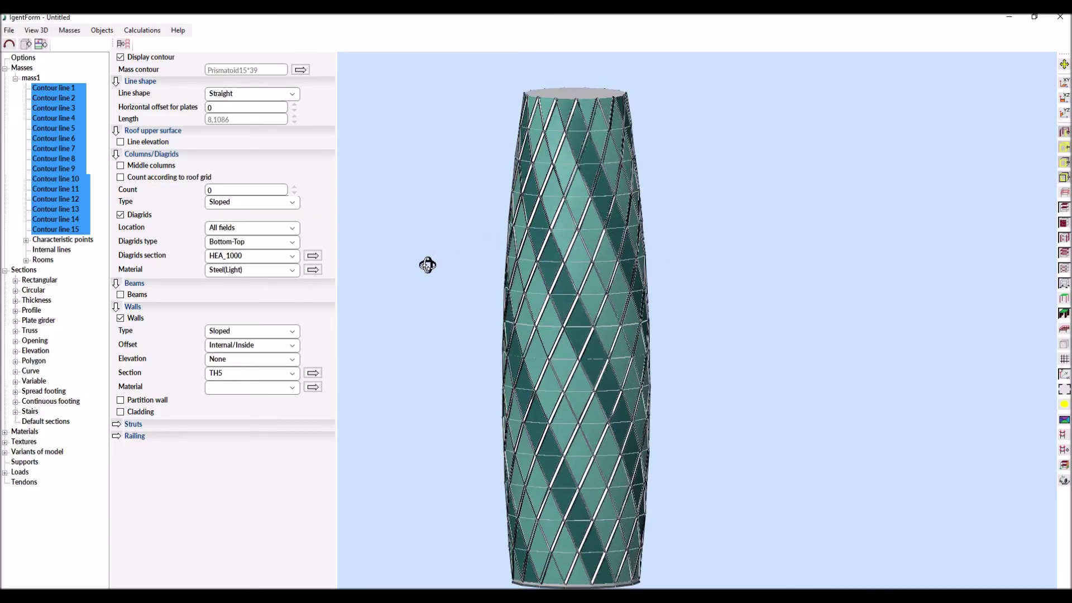
{"action": "left_click", "coordinate": [30, 78]}
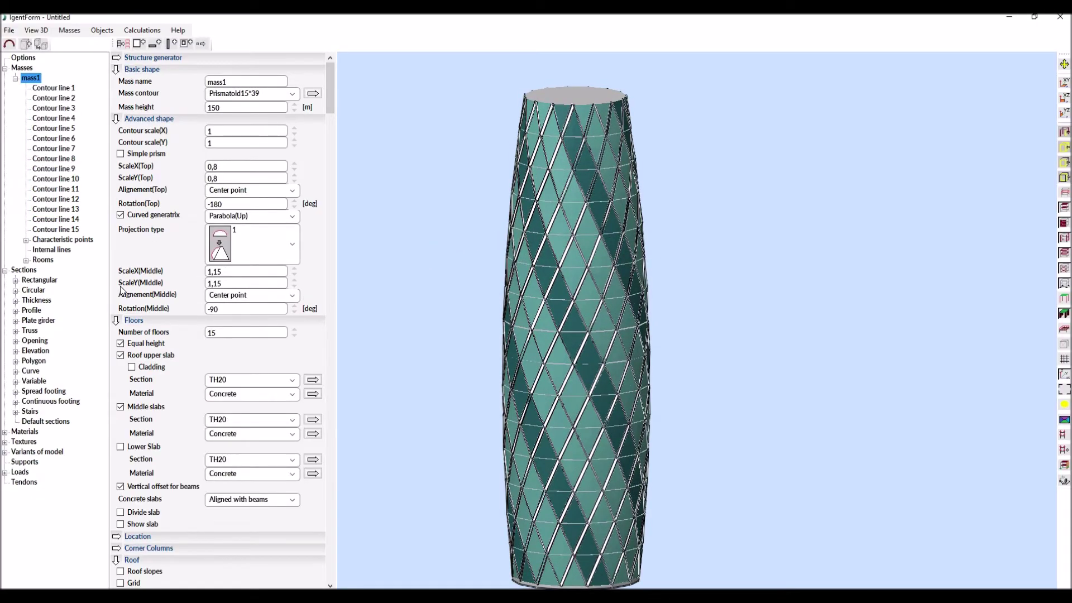
{"action": "left_click", "coordinate": [116, 119]}
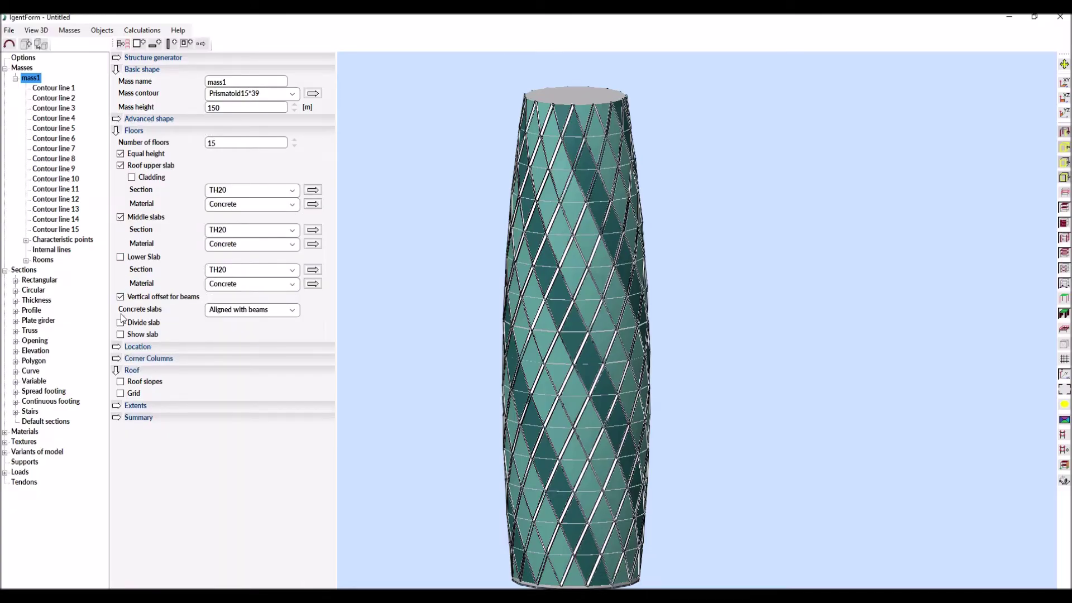
Give mass1's roof a Radial grid with 4 X axes
{"action": "left_click", "coordinate": [120, 393]}
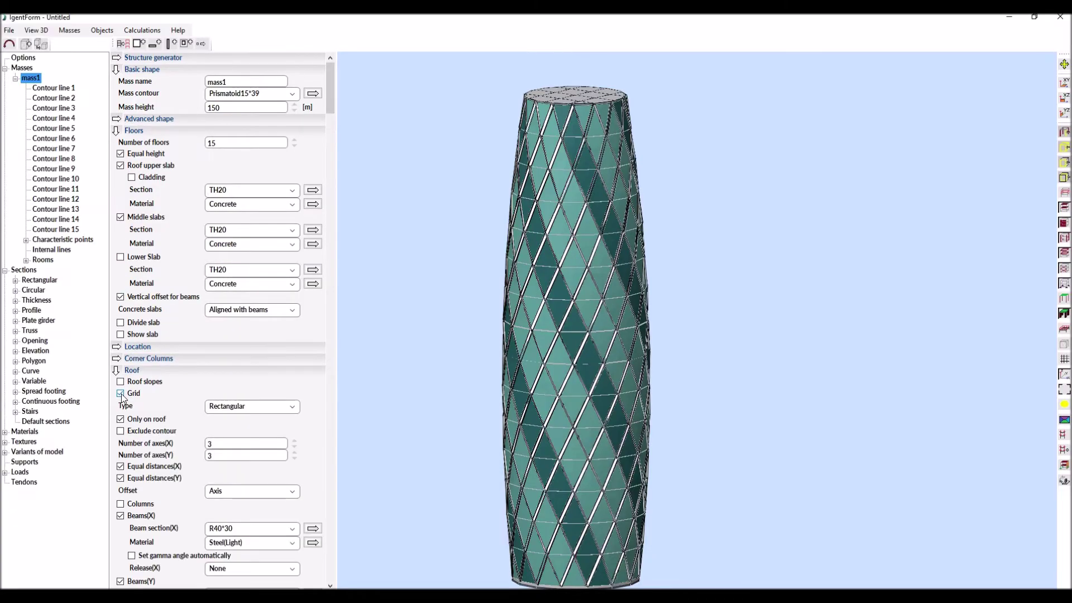
{"action": "left_click", "coordinate": [121, 130]}
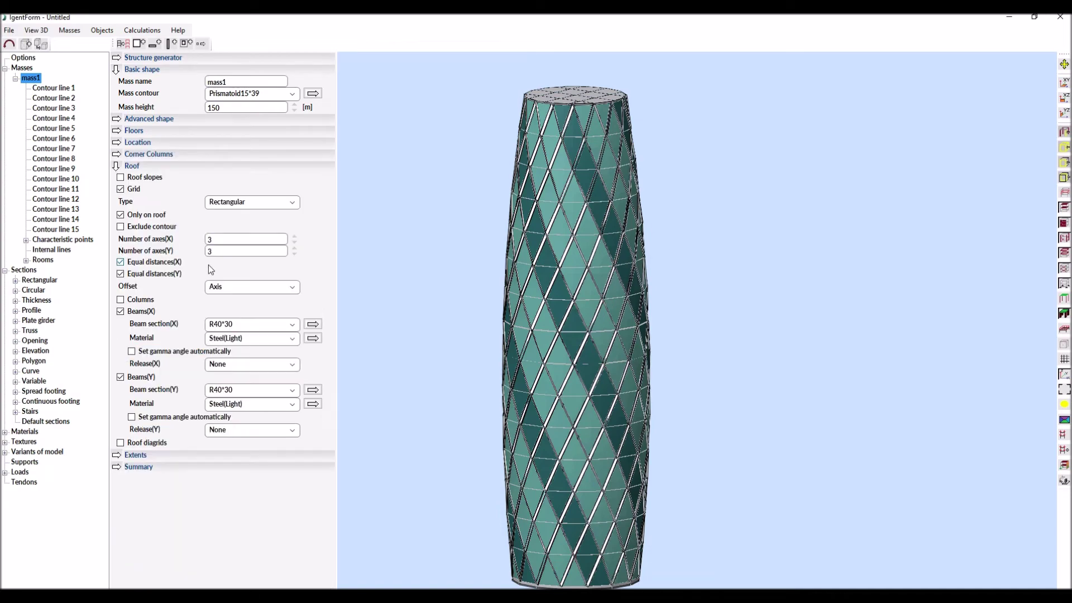
{"action": "left_click", "coordinate": [293, 202]}
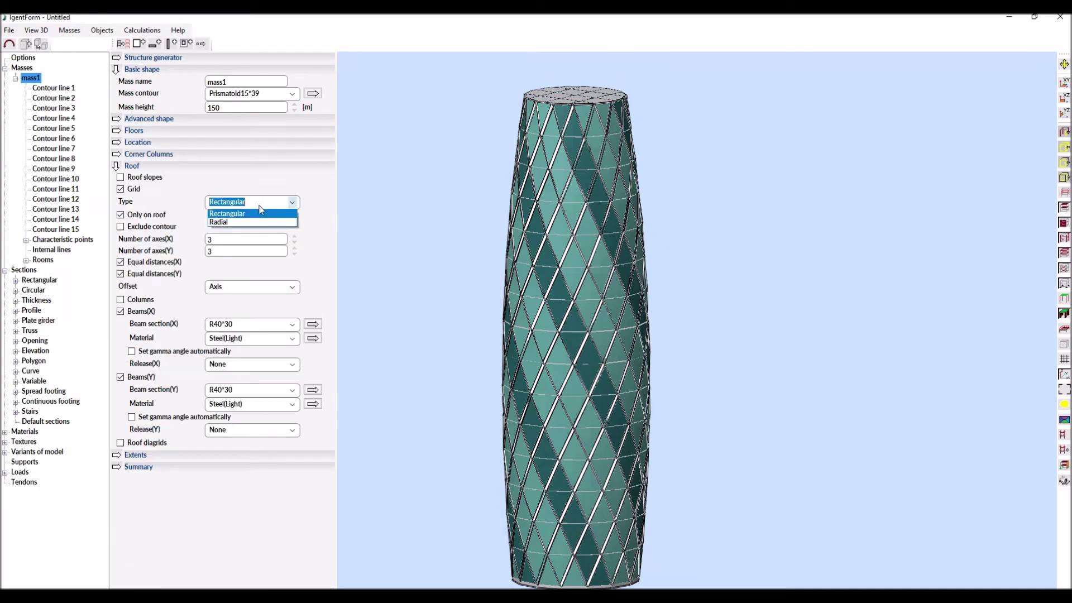
{"action": "left_click", "coordinate": [226, 221]}
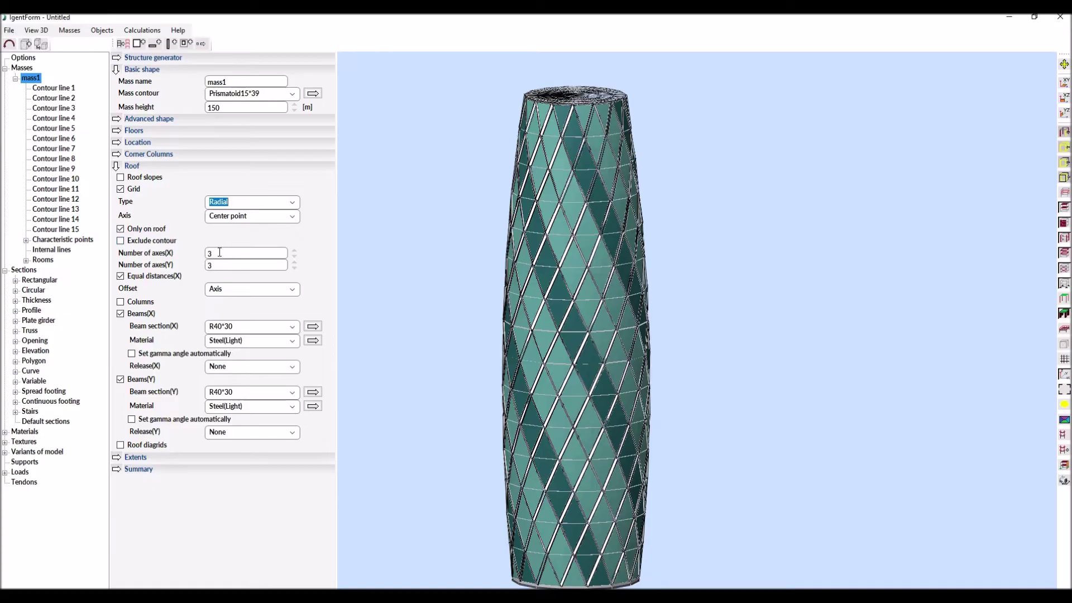
{"action": "double_click", "coordinate": [216, 253]}
{"action": "type", "text": "4"}
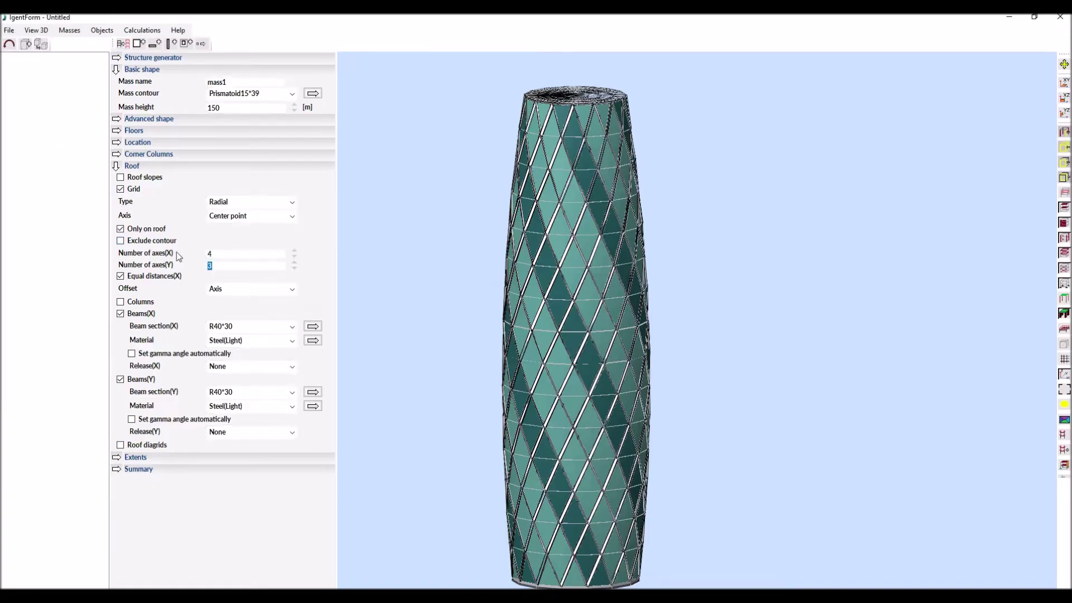
{"action": "key", "text": "Tab"}
{"action": "middle_click_drag", "start_coordinate": [446, 304], "coordinate": [471, 191]}
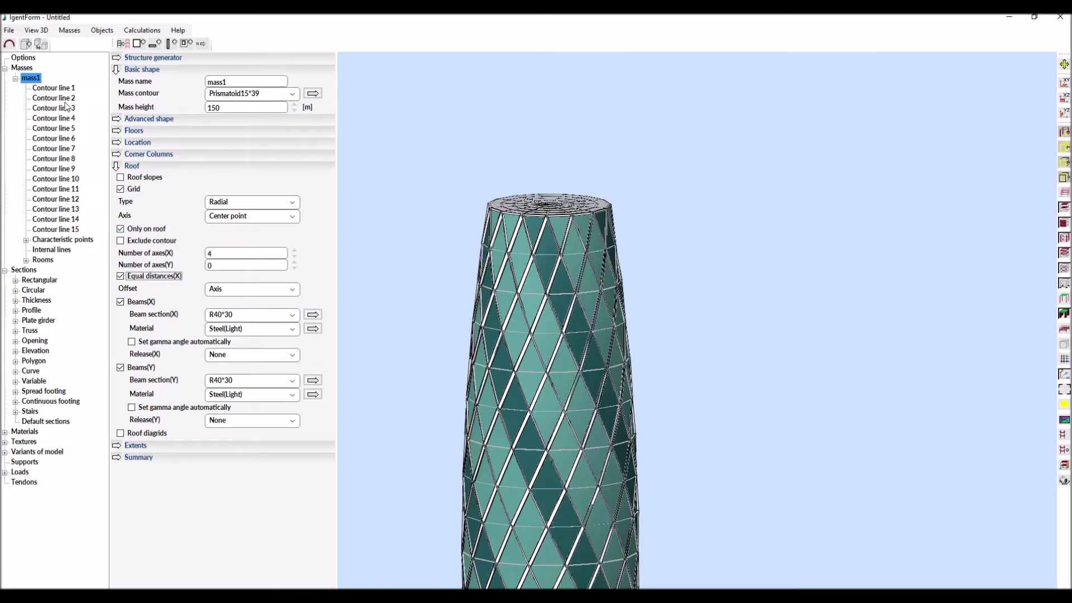
{"action": "left_click", "coordinate": [25, 240]}
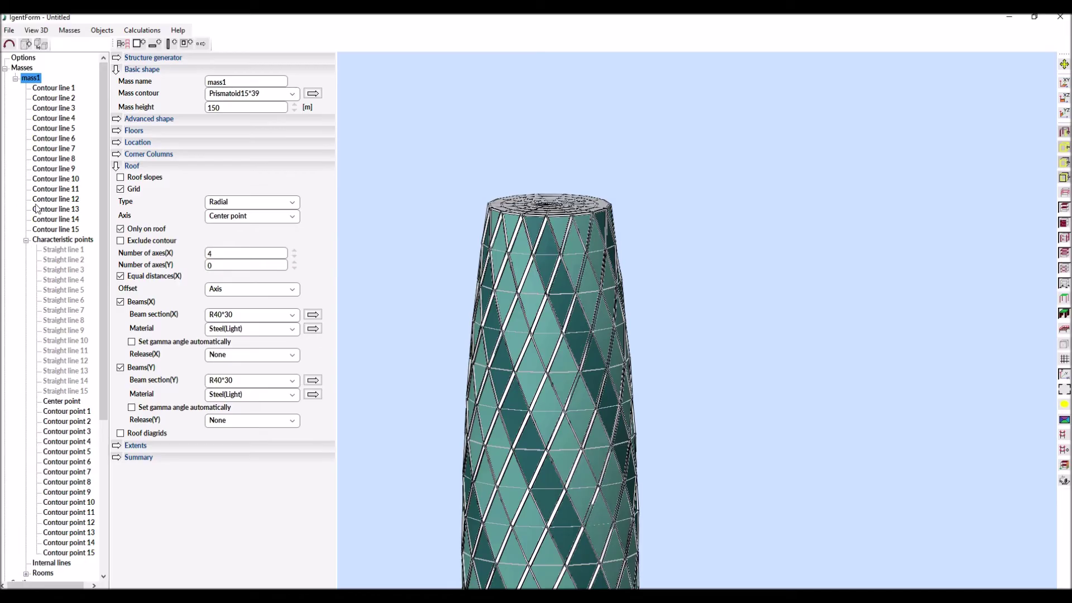
Raise the mass's Center point with line elevation at line scale 30
{"action": "left_click", "coordinate": [58, 402]}
{"action": "left_click", "coordinate": [120, 105]}
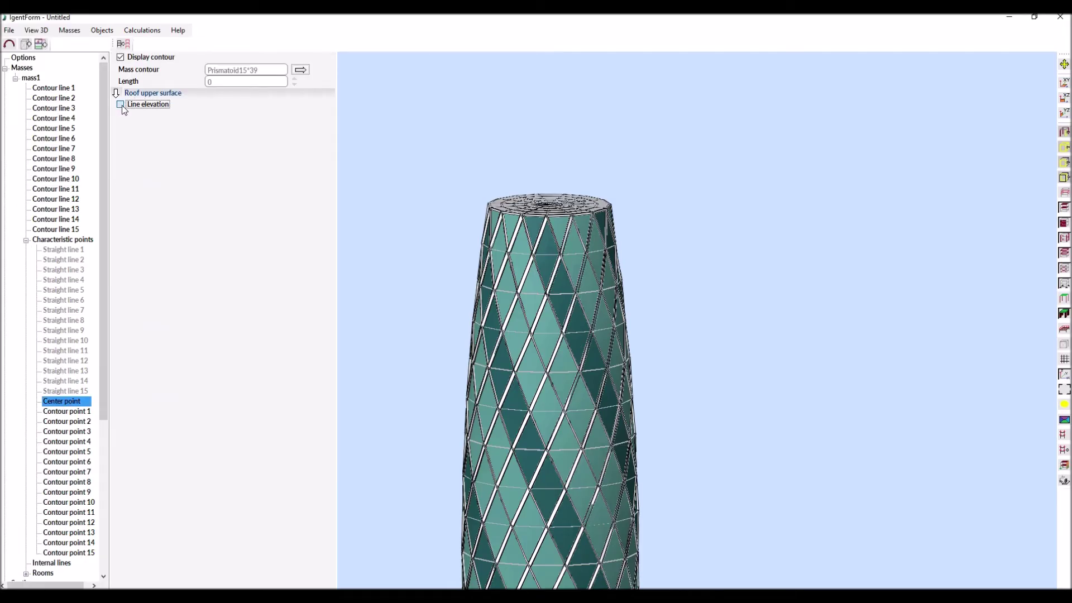
{"action": "left_click_drag", "start_coordinate": [254, 117], "coordinate": [146, 117]}
{"action": "key", "text": "Tab"}
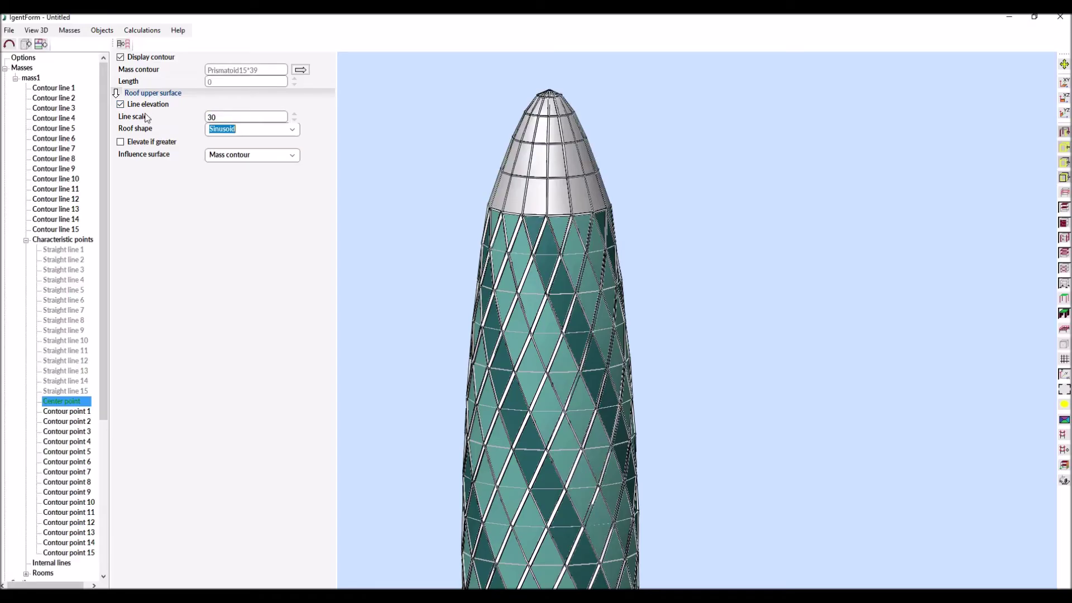
{"action": "scroll", "coordinate": [486, 144], "scroll_direction": "down", "scroll_amount": 3}
{"action": "scroll", "coordinate": [486, 111], "scroll_direction": "up", "scroll_amount": 3}
{"action": "scroll", "coordinate": [486, 111], "scroll_direction": "up", "scroll_amount": 2}
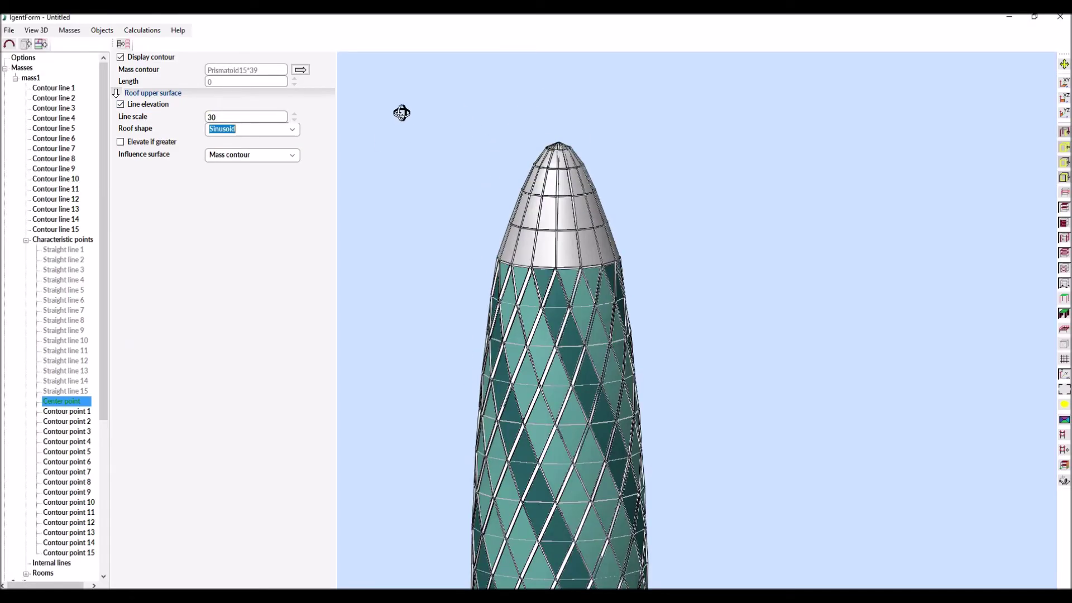
Try Triangle and Parabola(Down) roof shapes, then settle on Curve6 and open its profile
{"action": "left_click", "coordinate": [292, 130]}
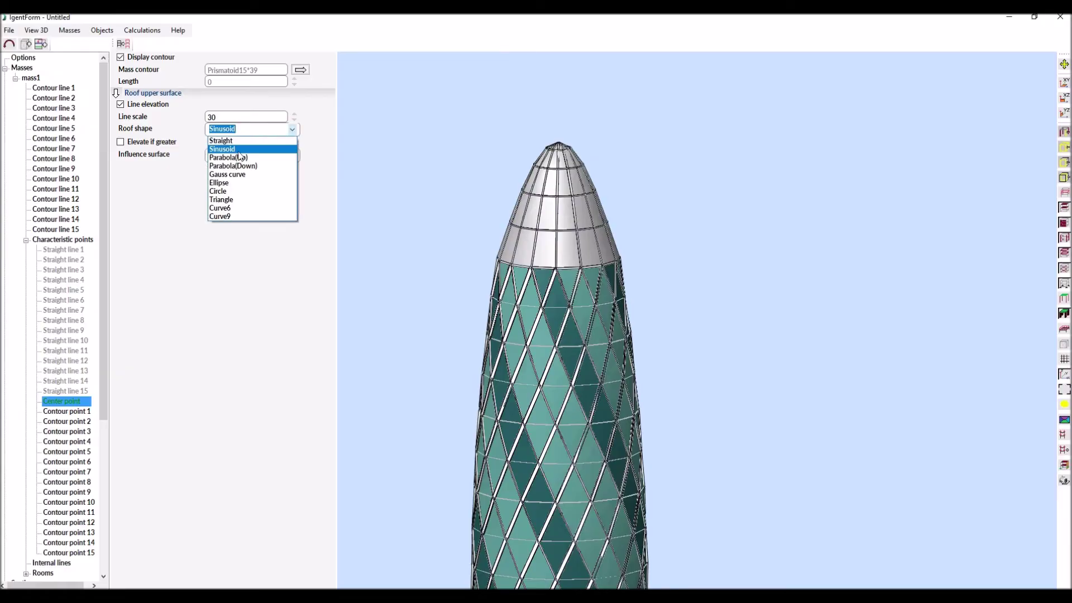
{"action": "left_click", "coordinate": [229, 200]}
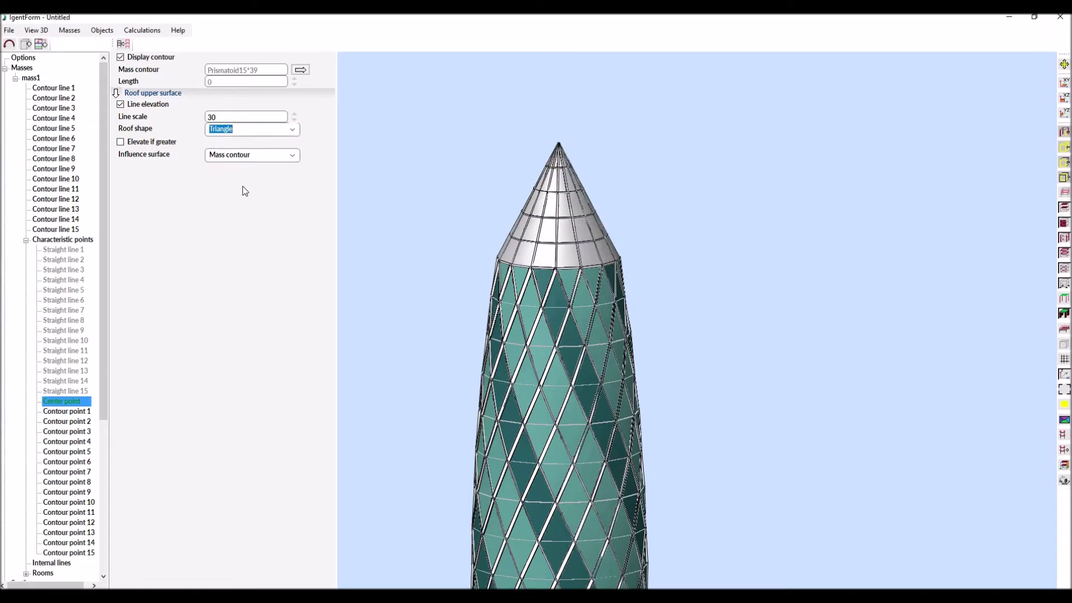
{"action": "left_click", "coordinate": [293, 129]}
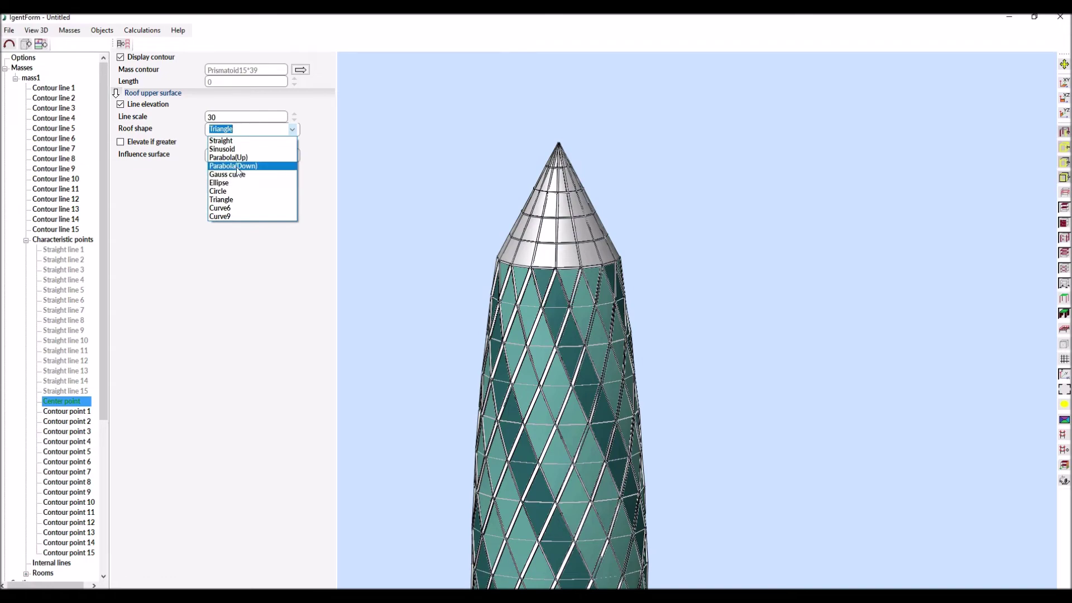
{"action": "left_click", "coordinate": [239, 166]}
{"action": "left_click", "coordinate": [293, 129]}
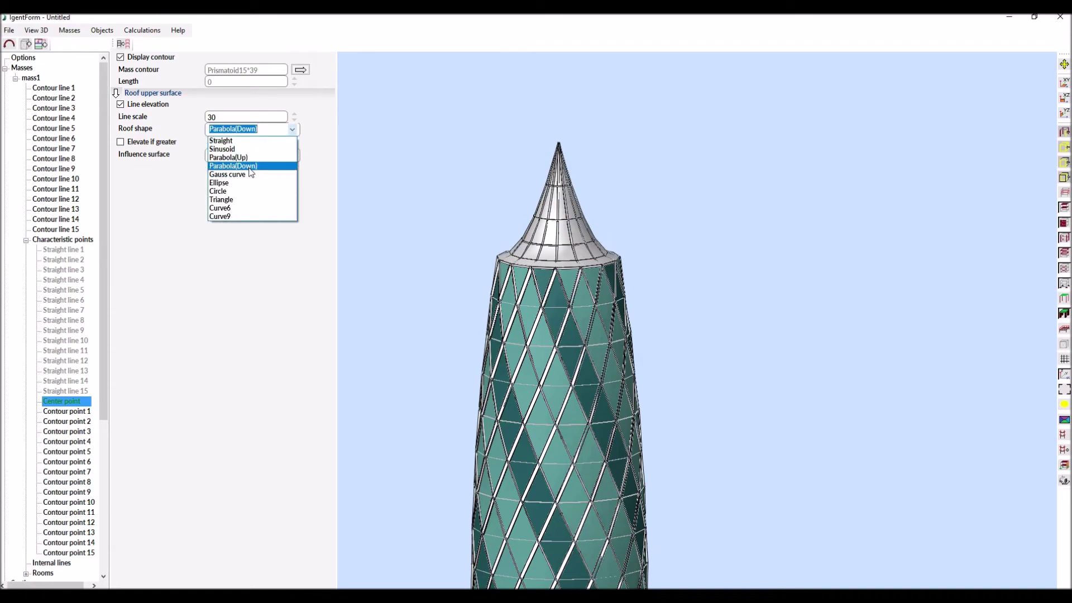
{"action": "left_click", "coordinate": [232, 213]}
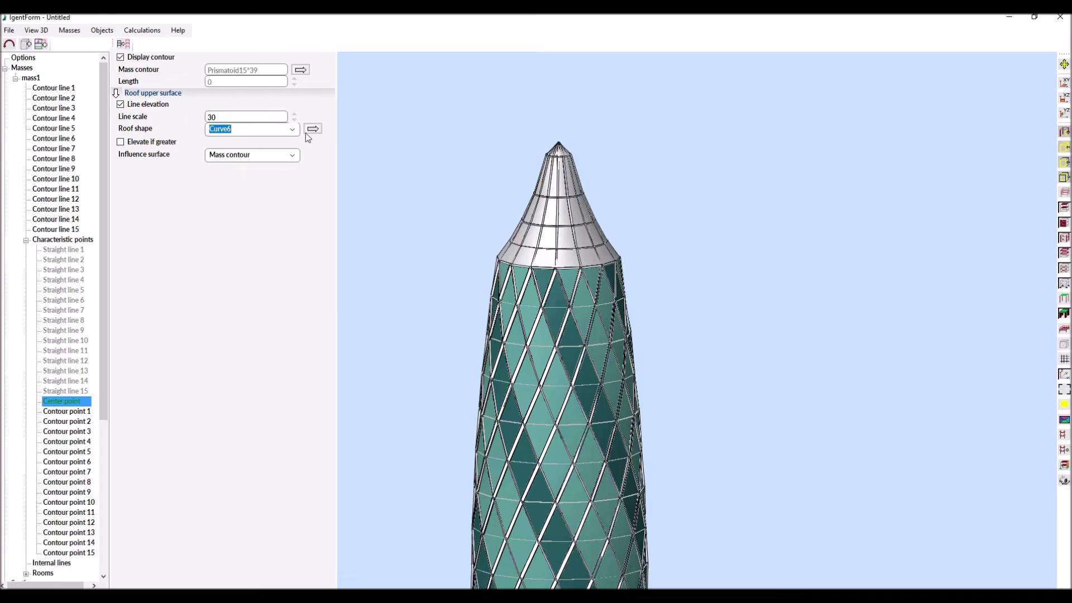
{"action": "left_click", "coordinate": [308, 131]}
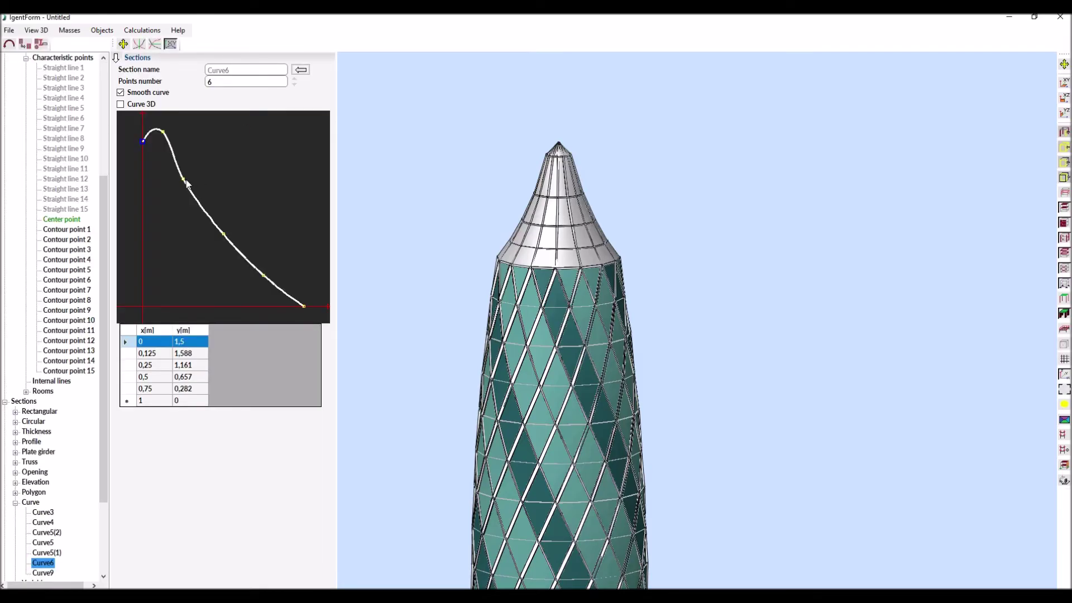
Lower the third to fifth Curve6 profile points, then set the roof shape to Sinusoid
{"action": "left_click_drag", "start_coordinate": [186, 179], "coordinate": [185, 194]}
{"action": "left_click", "coordinate": [223, 235]}
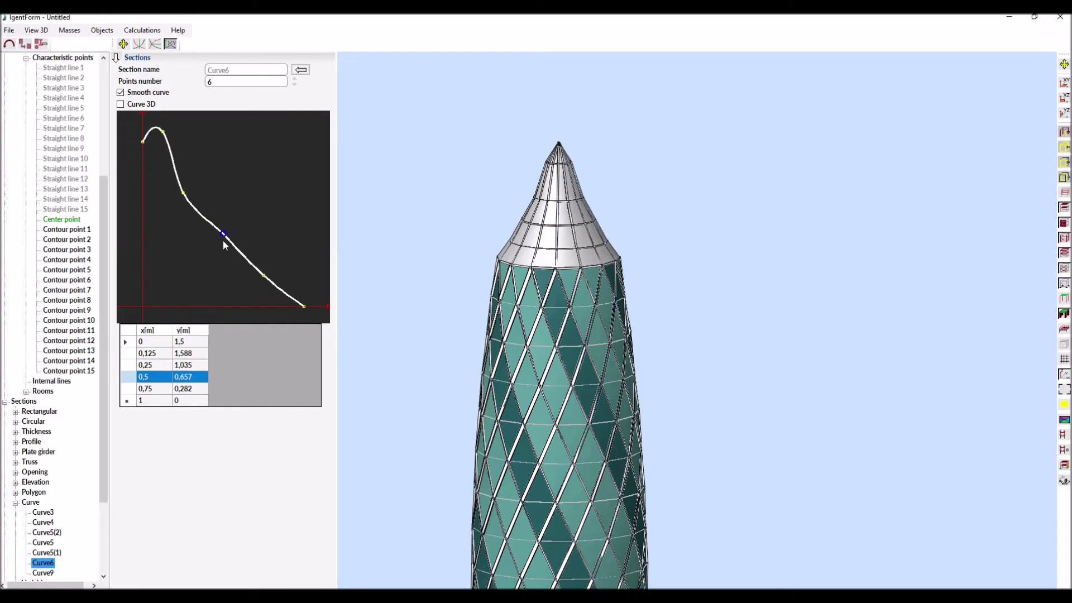
{"action": "left_click_drag", "start_coordinate": [225, 246], "coordinate": [225, 252]}
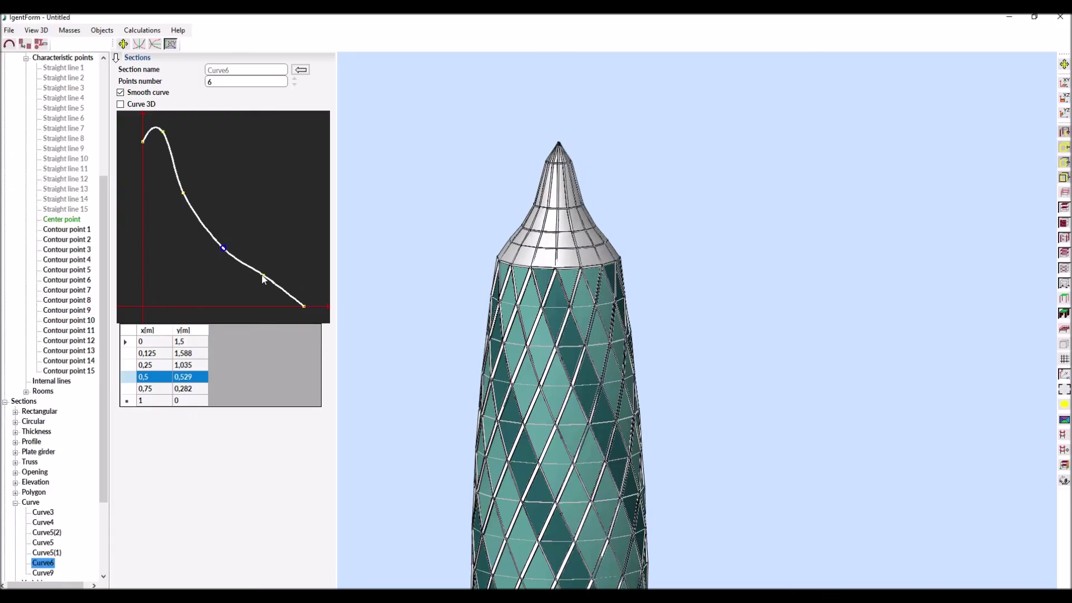
{"action": "left_click", "coordinate": [262, 277]}
{"action": "left_click_drag", "start_coordinate": [261, 280], "coordinate": [260, 287]}
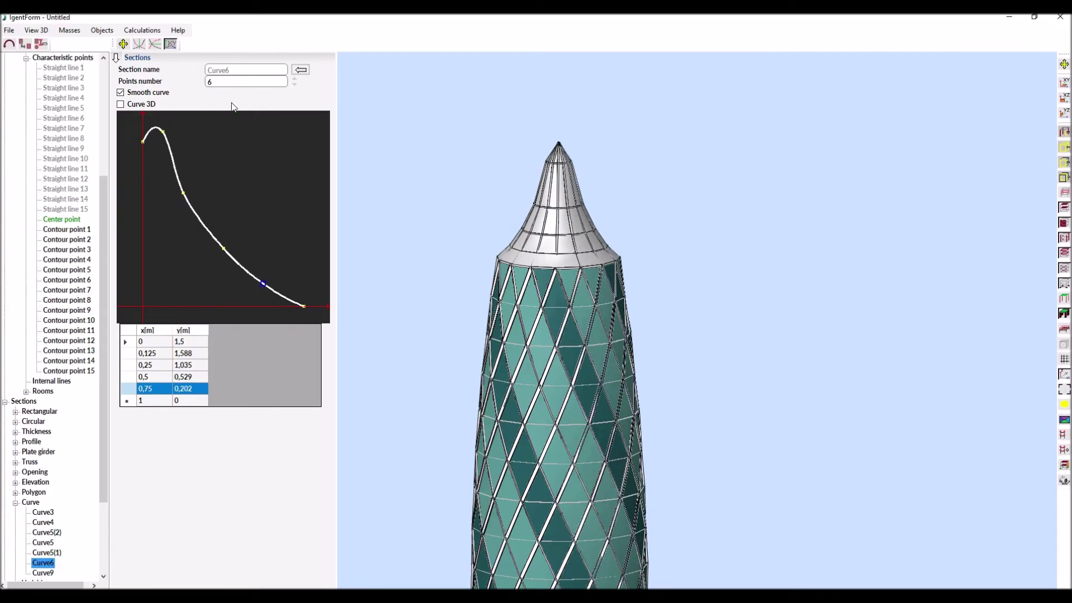
{"action": "left_click", "coordinate": [300, 68]}
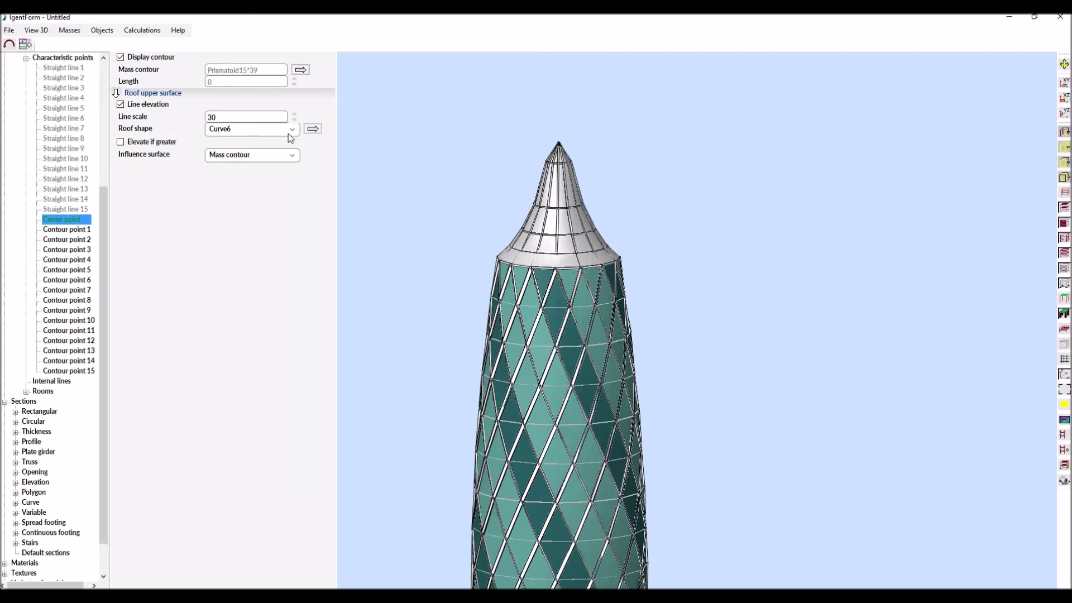
{"action": "left_click", "coordinate": [290, 130]}
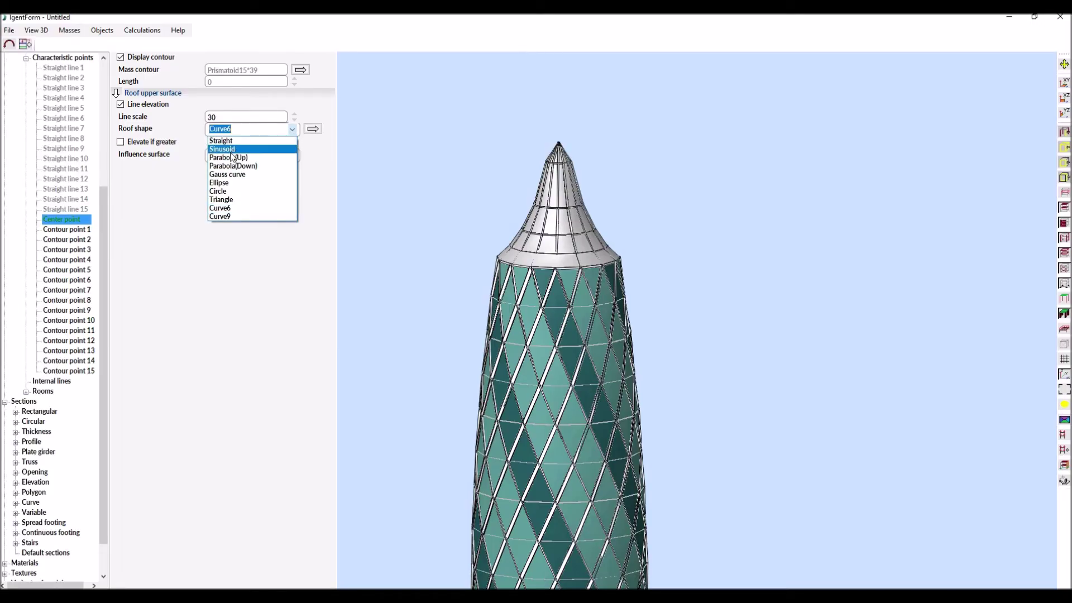
{"action": "left_click", "coordinate": [232, 150]}
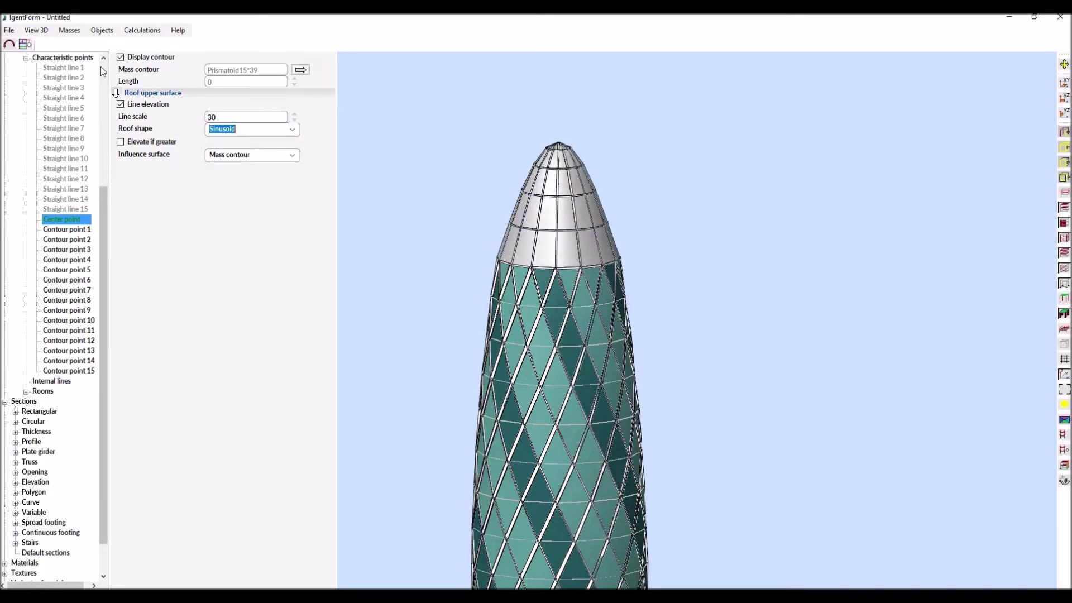
Set mass1's roof upper slab material to Glass(DarkGreen) under Floors
{"action": "left_click", "coordinate": [101, 66]}
{"action": "left_click", "coordinate": [30, 78]}
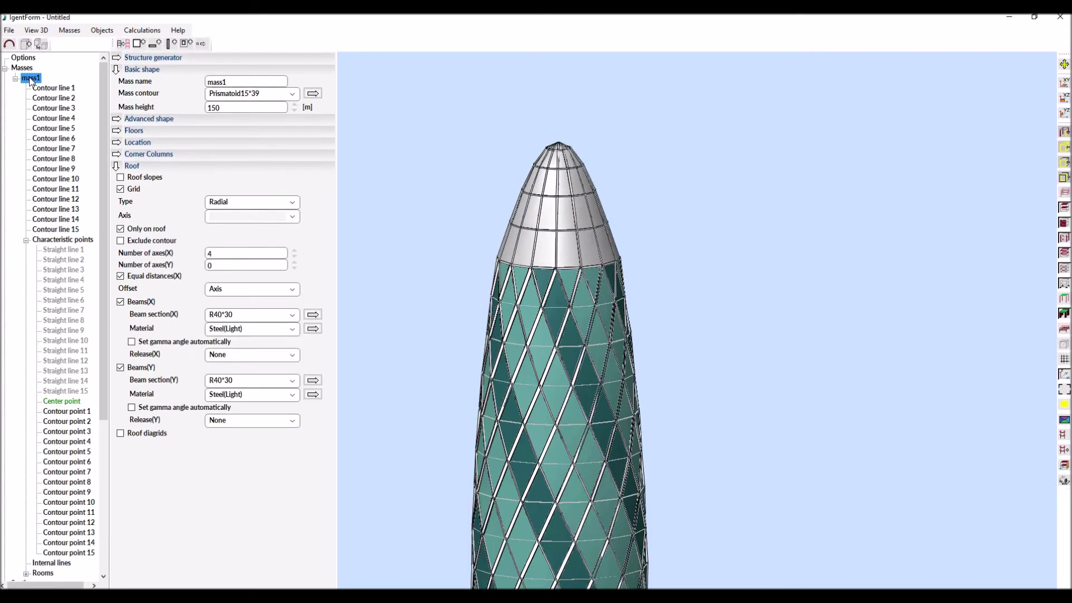
{"action": "left_click", "coordinate": [120, 132]}
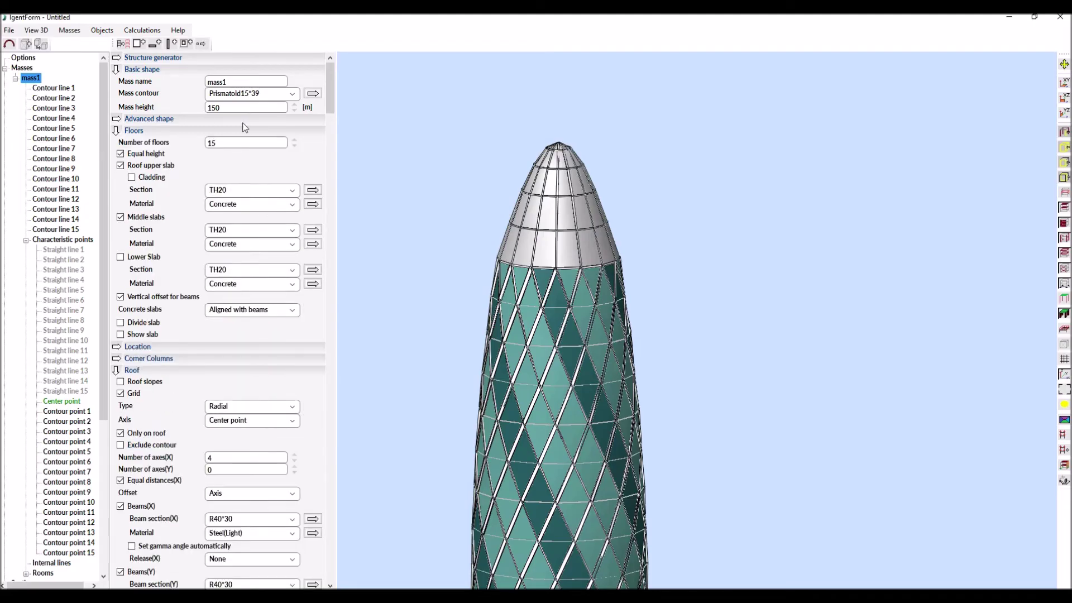
{"action": "left_click", "coordinate": [293, 205]}
{"action": "left_click", "coordinate": [251, 319]}
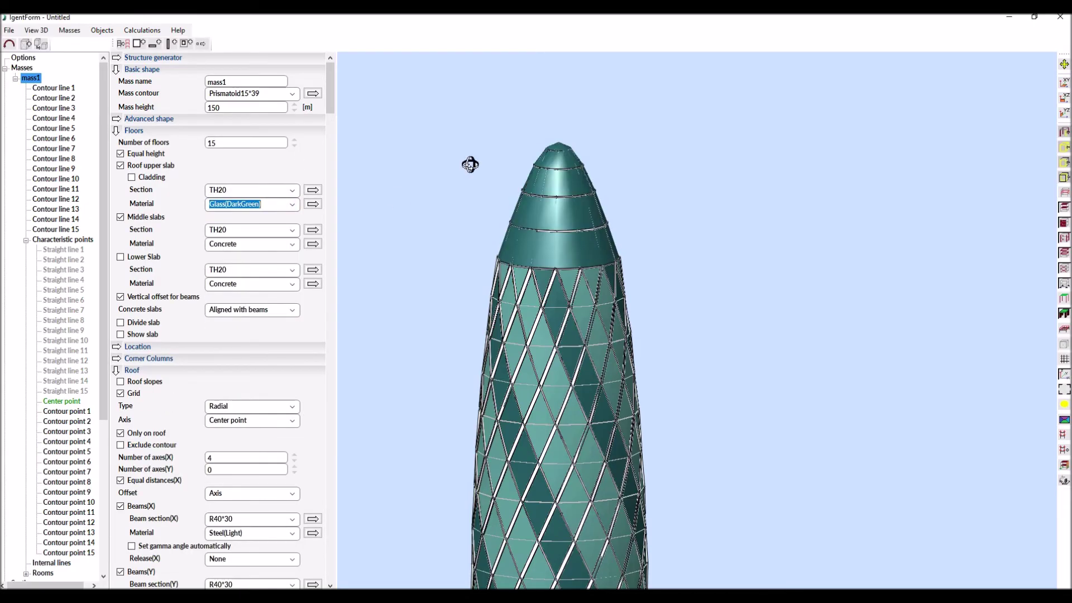
{"action": "scroll", "coordinate": [473, 140], "scroll_direction": "down", "scroll_amount": 3}
Export the tower as IFC, overwriting 1.ifc and accepting the IFC export options
{"action": "left_click", "coordinate": [9, 31]}
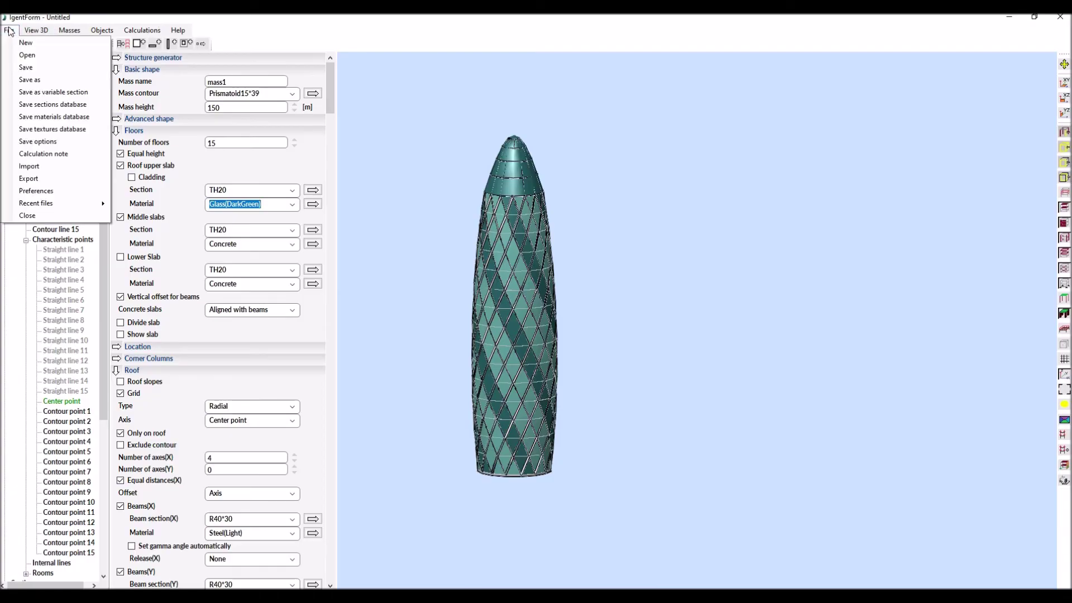
{"action": "left_click", "coordinate": [35, 179]}
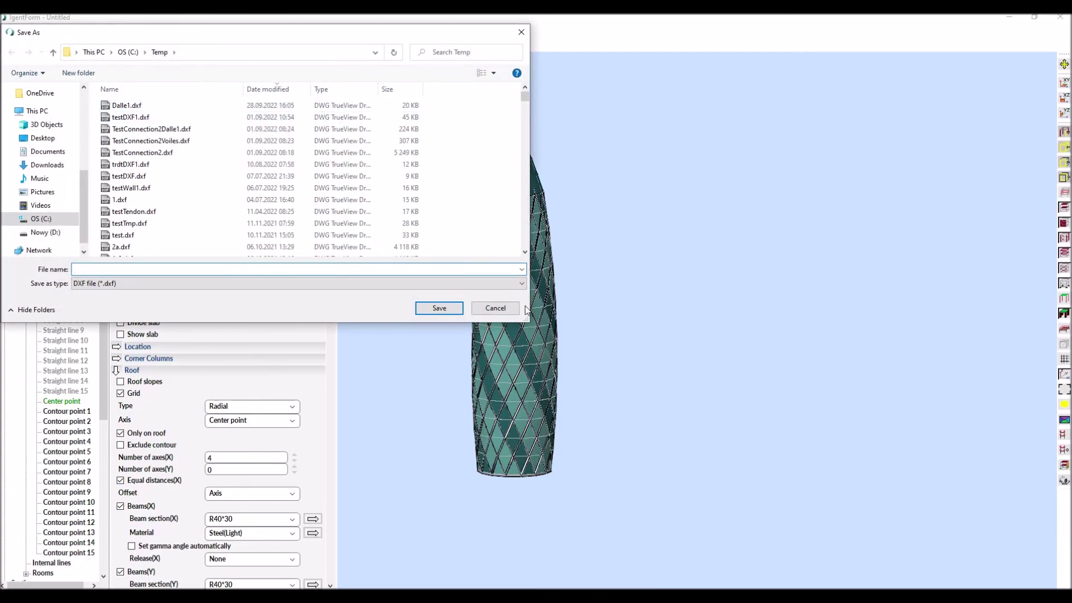
{"action": "left_click", "coordinate": [522, 285]}
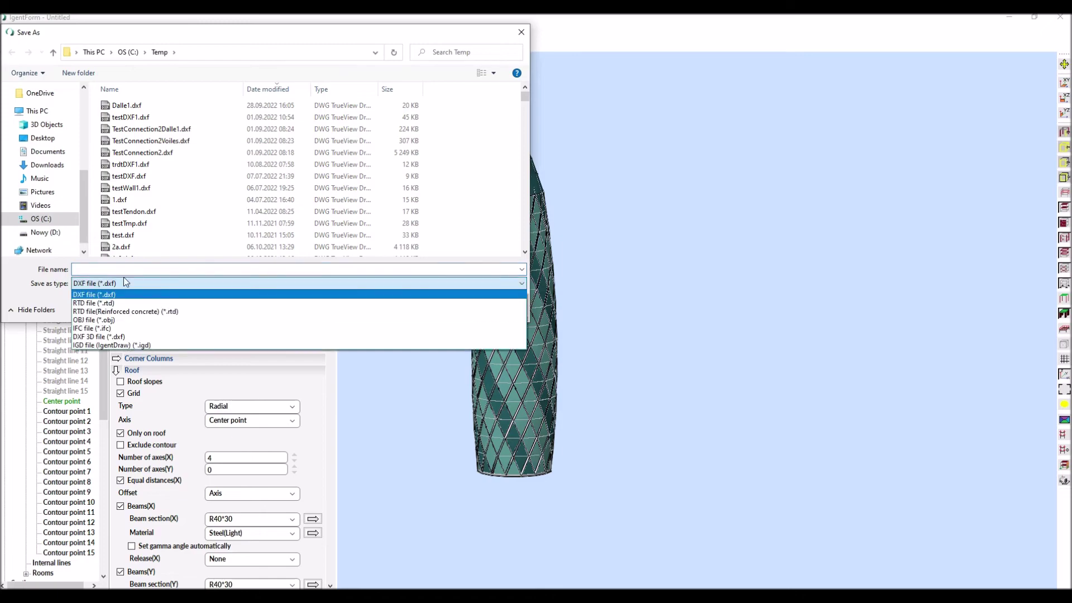
{"action": "left_click", "coordinate": [92, 328]}
{"action": "left_click", "coordinate": [130, 111]}
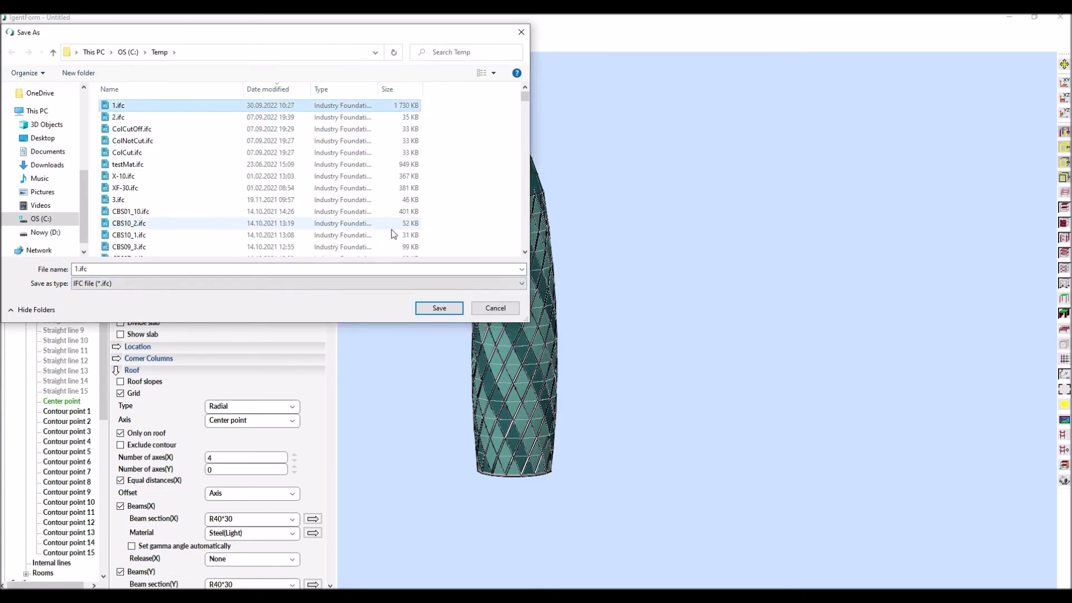
{"action": "left_click", "coordinate": [427, 307]}
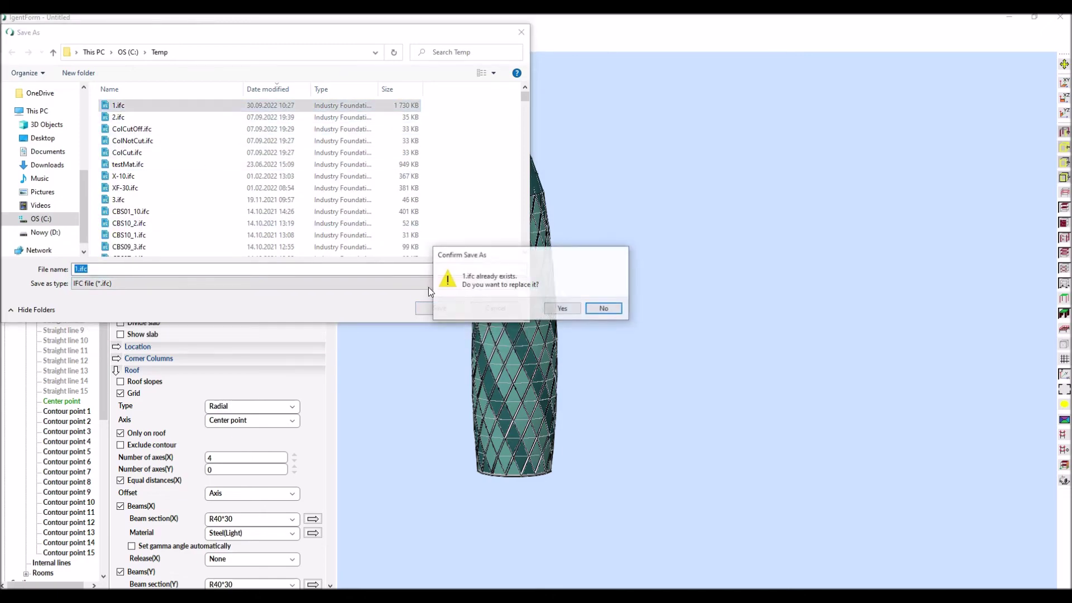
{"action": "left_click", "coordinate": [558, 308]}
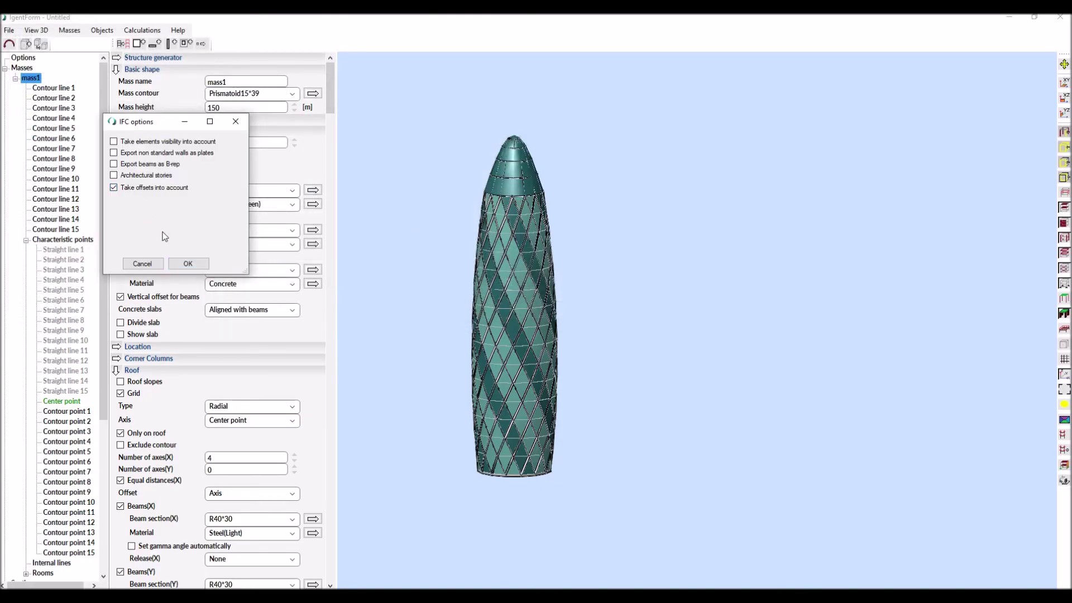
{"action": "left_click", "coordinate": [188, 263]}
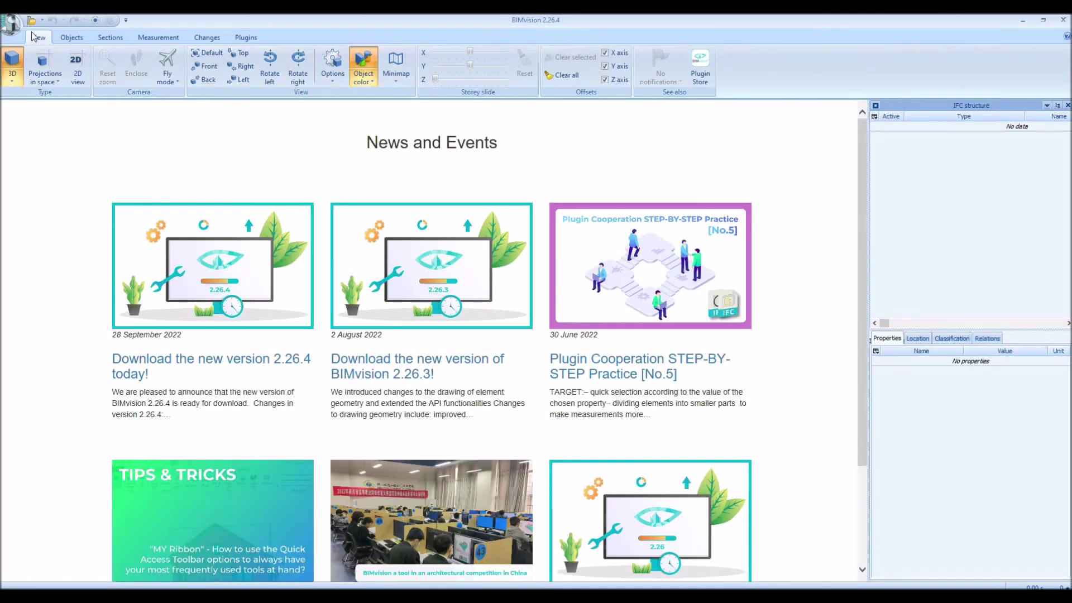
Open the exported 1.ifc from Temp in BIMvision
{"action": "left_click", "coordinate": [31, 22]}
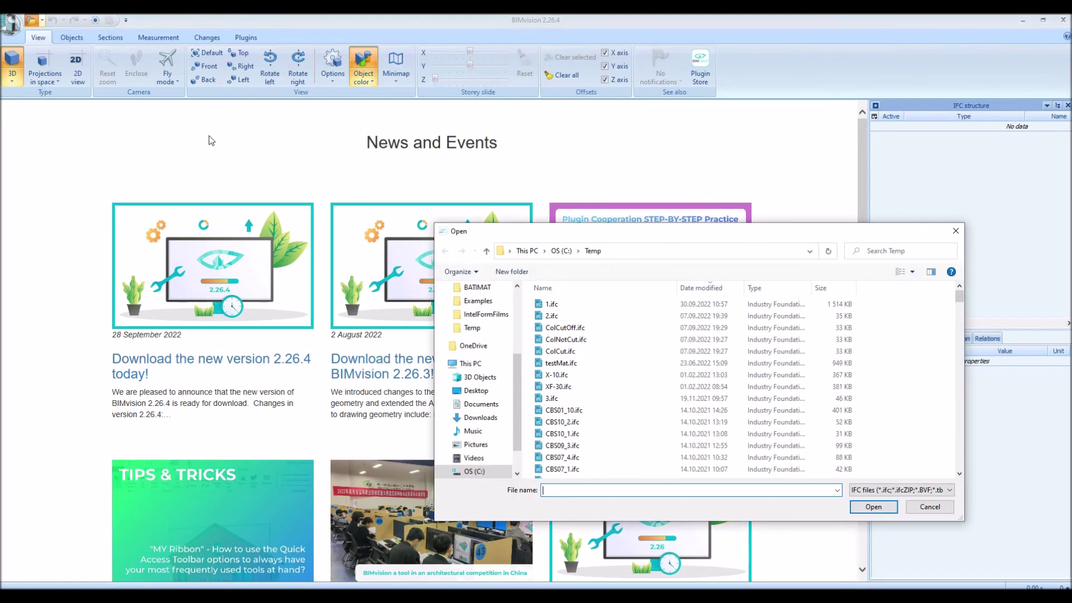
{"action": "left_click", "coordinate": [563, 304]}
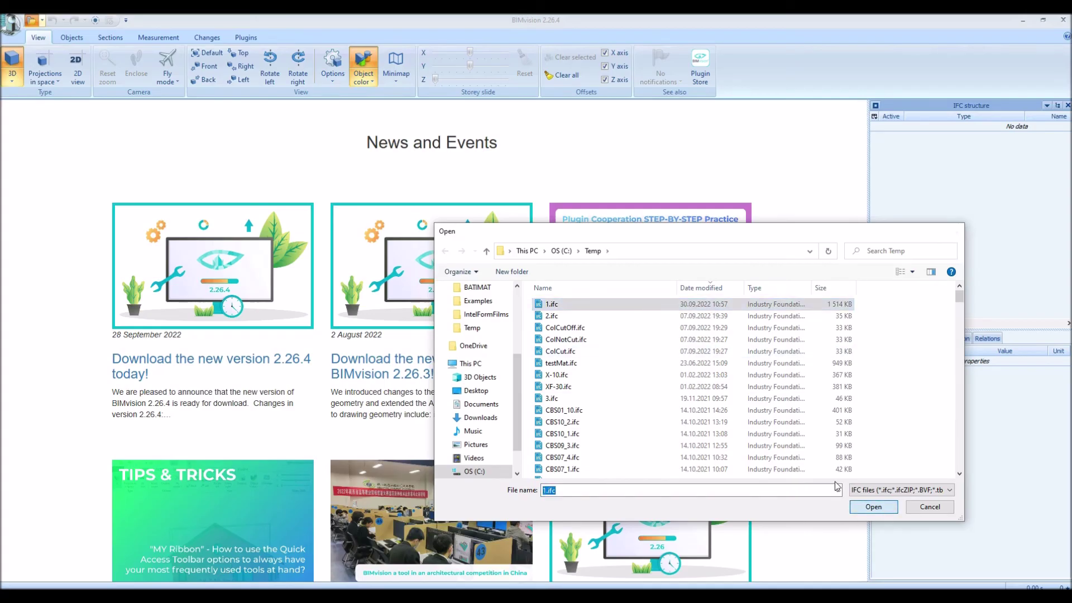
{"action": "left_click", "coordinate": [873, 507]}
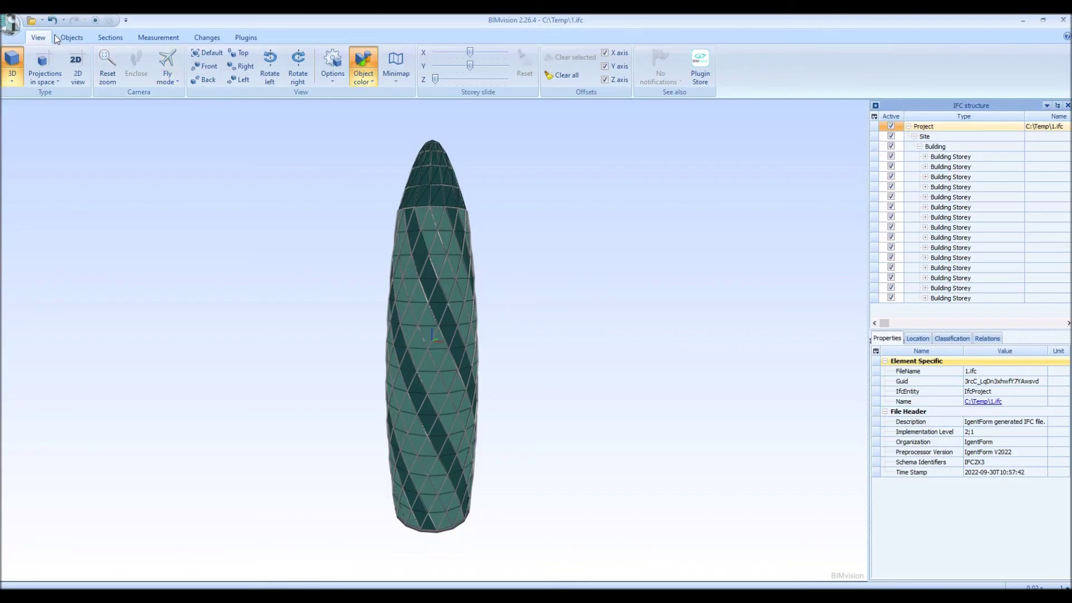
{"action": "left_click", "coordinate": [12, 81]}
In orthogonal view, hide seven wall panels at the tower base, then orbit to see the opening
{"action": "left_click", "coordinate": [36, 122]}
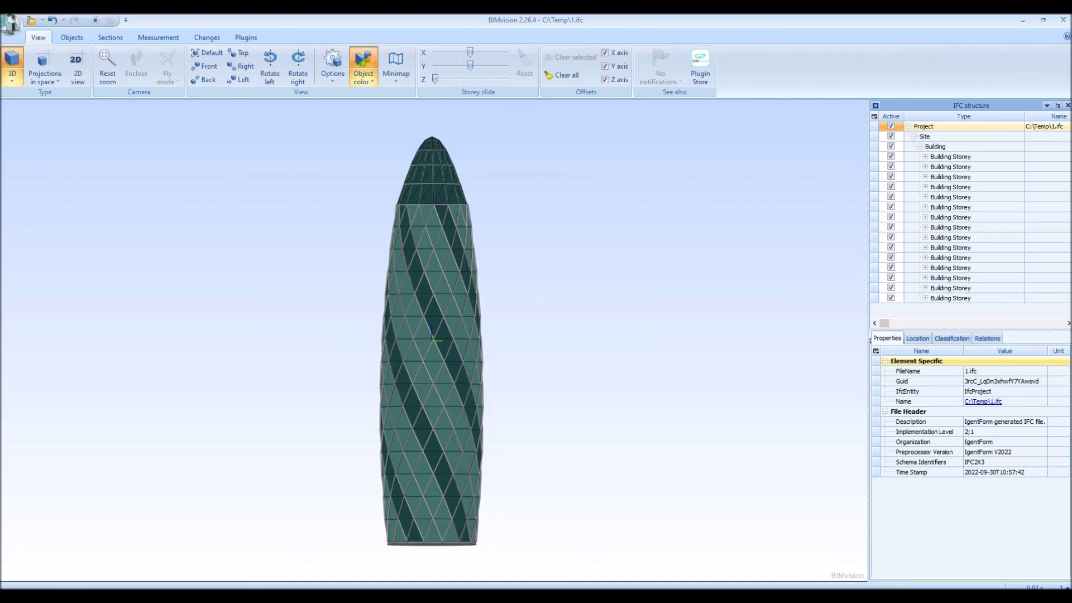
{"action": "scroll", "coordinate": [409, 321], "scroll_direction": "up", "scroll_amount": 5}
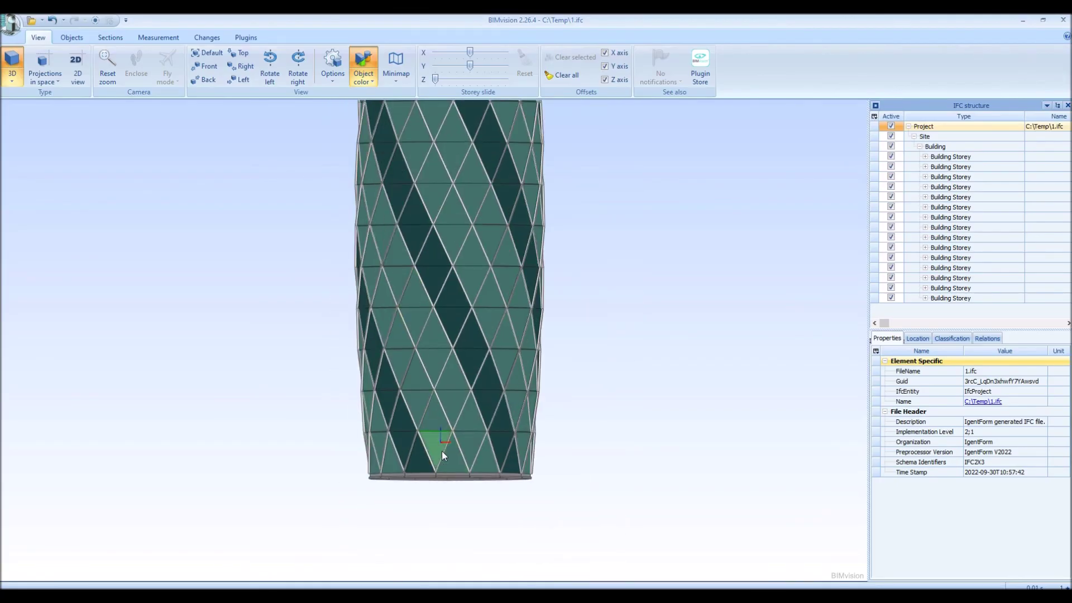
{"action": "left_click", "coordinate": [482, 456]}
{"action": "left_click", "coordinate": [456, 453], "text": "ctrl"}
{"action": "left_click", "coordinate": [437, 444], "text": "ctrl"}
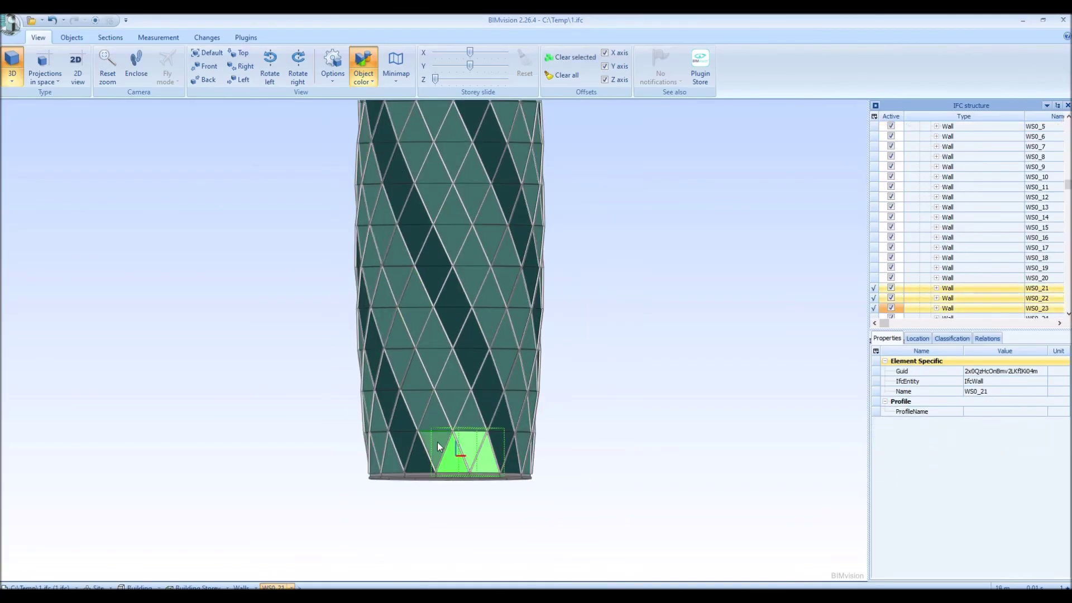
{"action": "left_click", "coordinate": [421, 453], "text": "ctrl"}
{"action": "left_click", "coordinate": [426, 420], "text": "ctrl"}
{"action": "left_click", "coordinate": [441, 412], "text": "ctrl"}
{"action": "left_click", "coordinate": [471, 404], "text": "ctrl"}
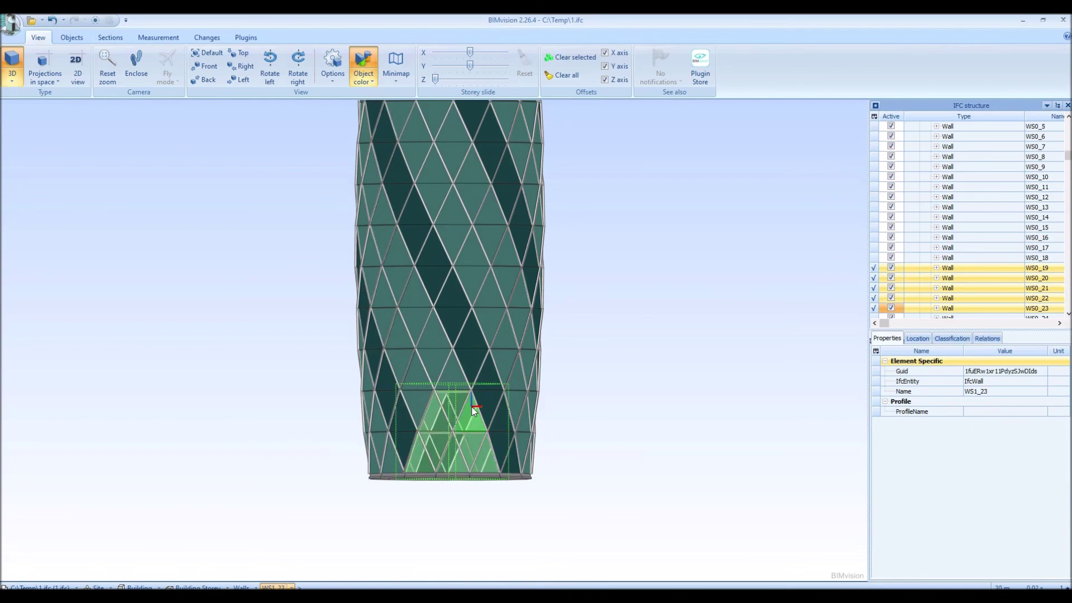
{"action": "left_click", "coordinate": [220, 227]}
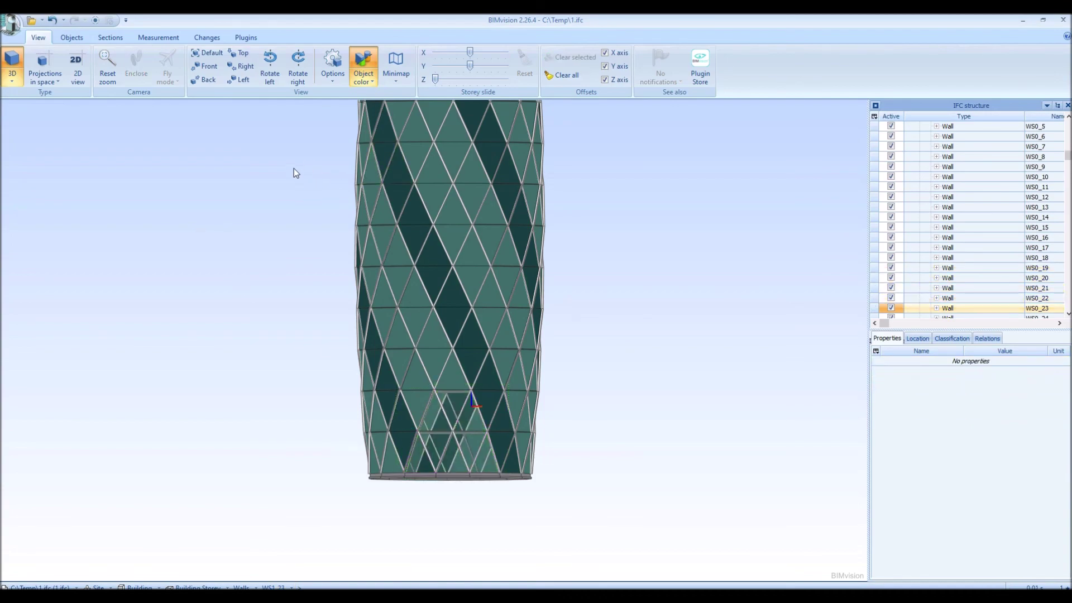
{"action": "left_click_drag", "start_coordinate": [262, 181], "coordinate": [186, 204]}
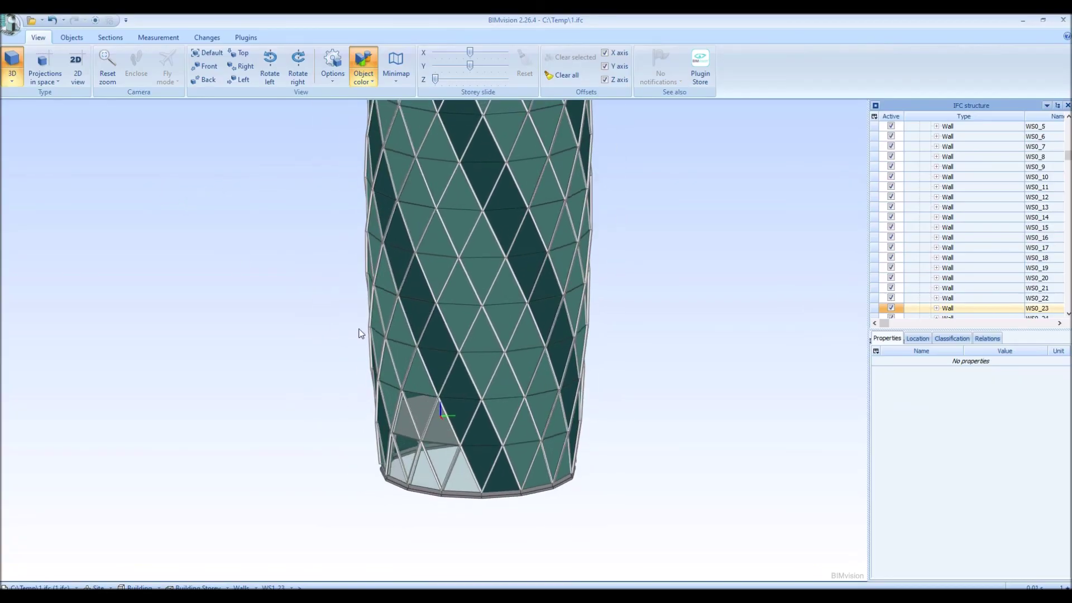